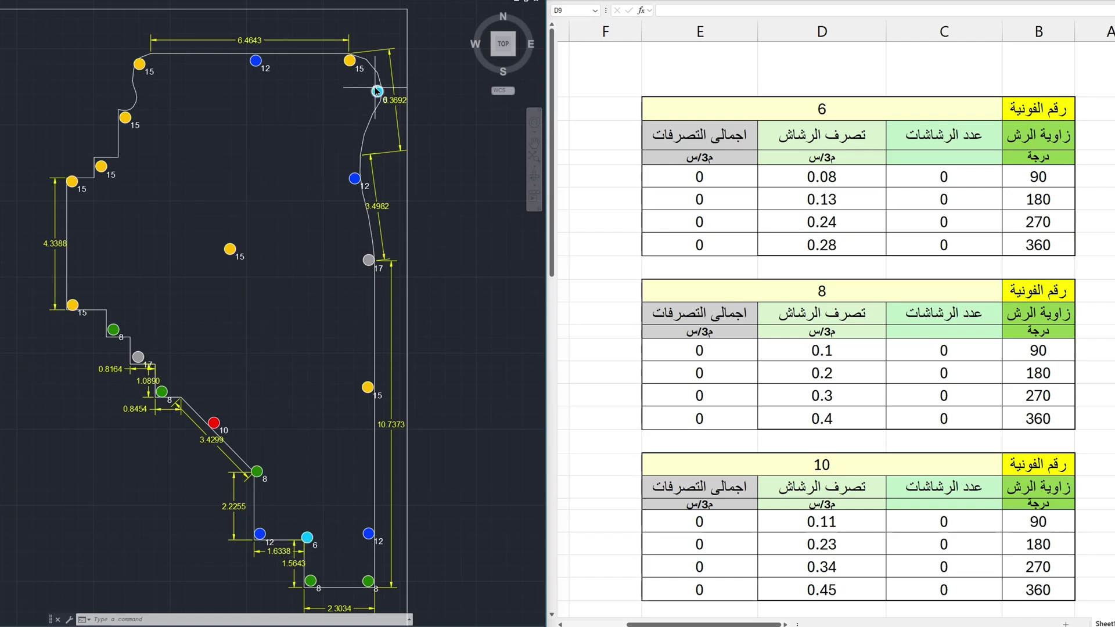
- Examine the sprinkler flow tables for nozzles 6 to 17 and the total discharge cell below them
{"action": "mouse_move", "coordinate": [377, 90]}
{"action": "scroll", "coordinate": [819, 340], "scroll_direction": "down", "scroll_amount": 3}
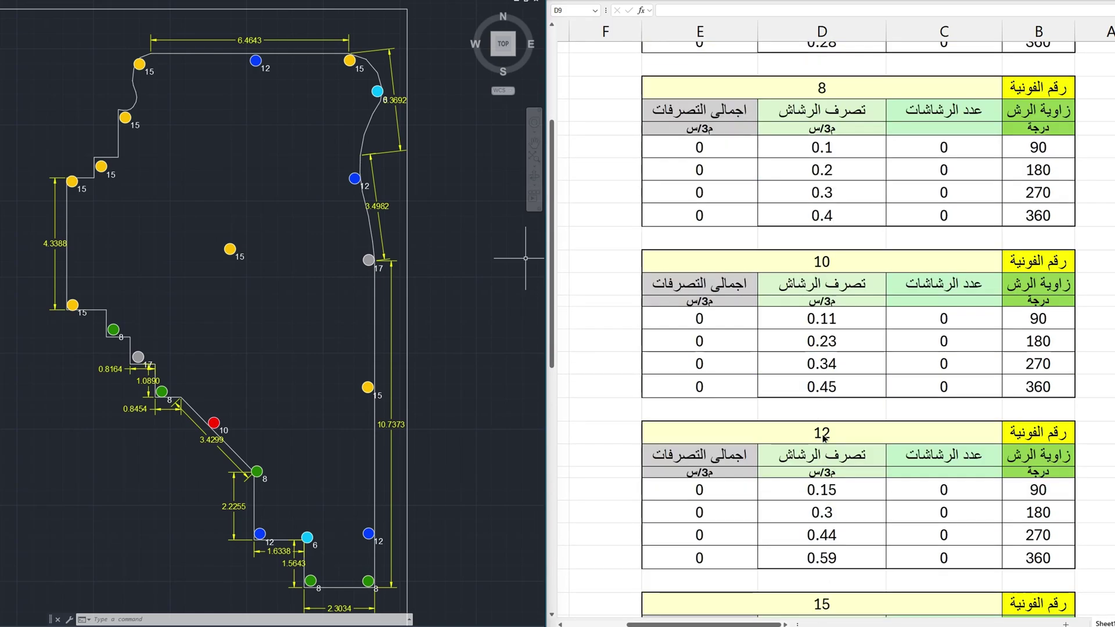
{"action": "scroll", "coordinate": [821, 440], "scroll_direction": "down", "scroll_amount": 5}
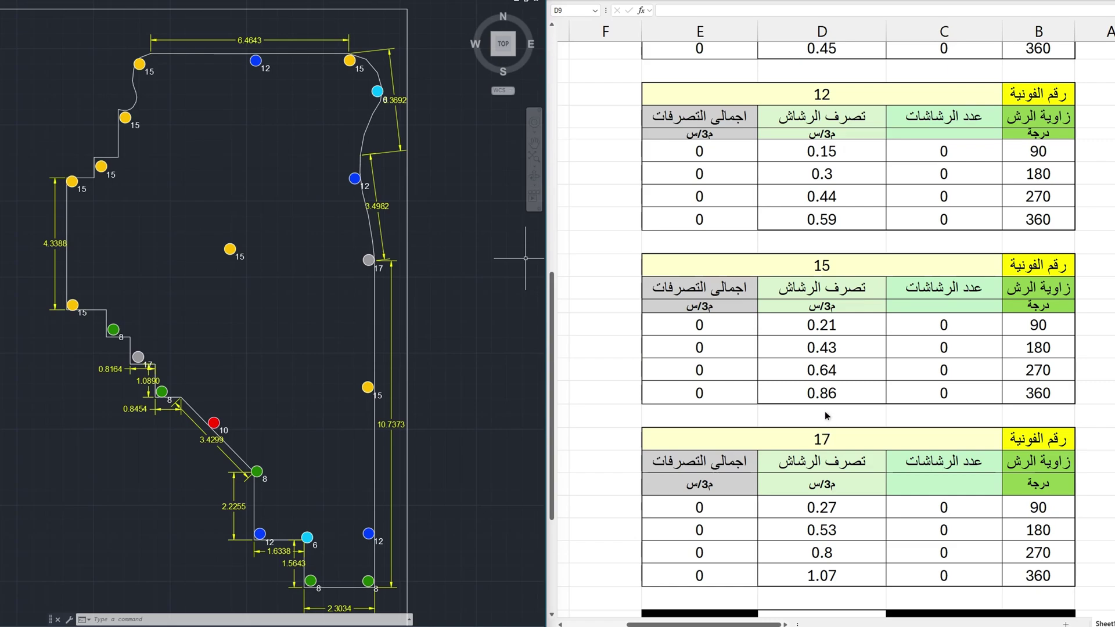
{"action": "scroll", "coordinate": [825, 412], "scroll_direction": "up", "scroll_amount": 5}
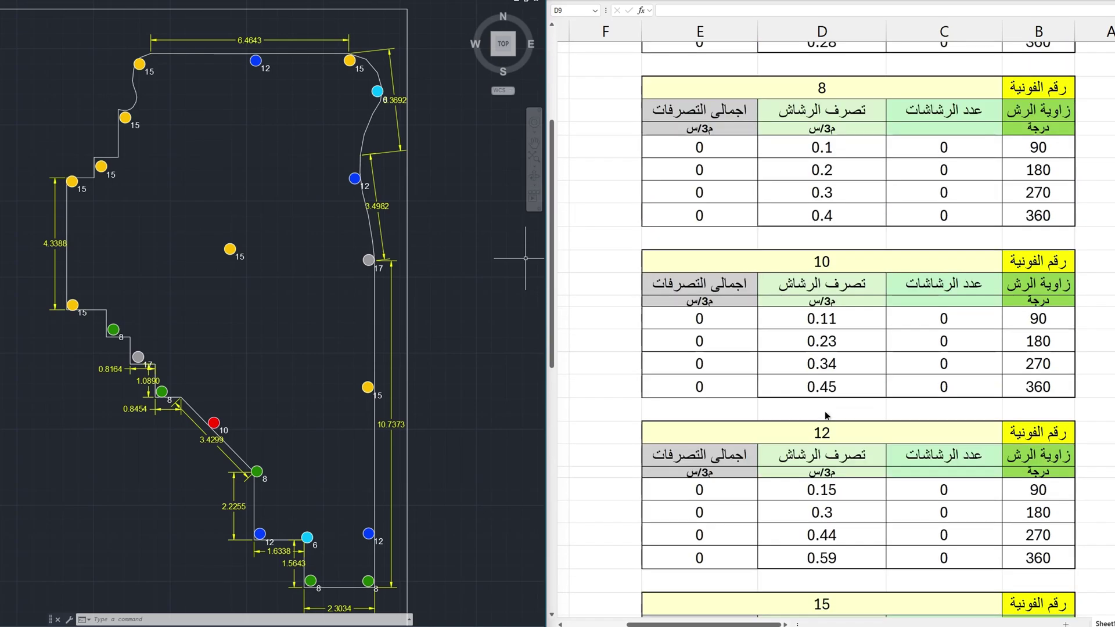
{"action": "scroll", "coordinate": [827, 415], "scroll_direction": "down", "scroll_amount": 6}
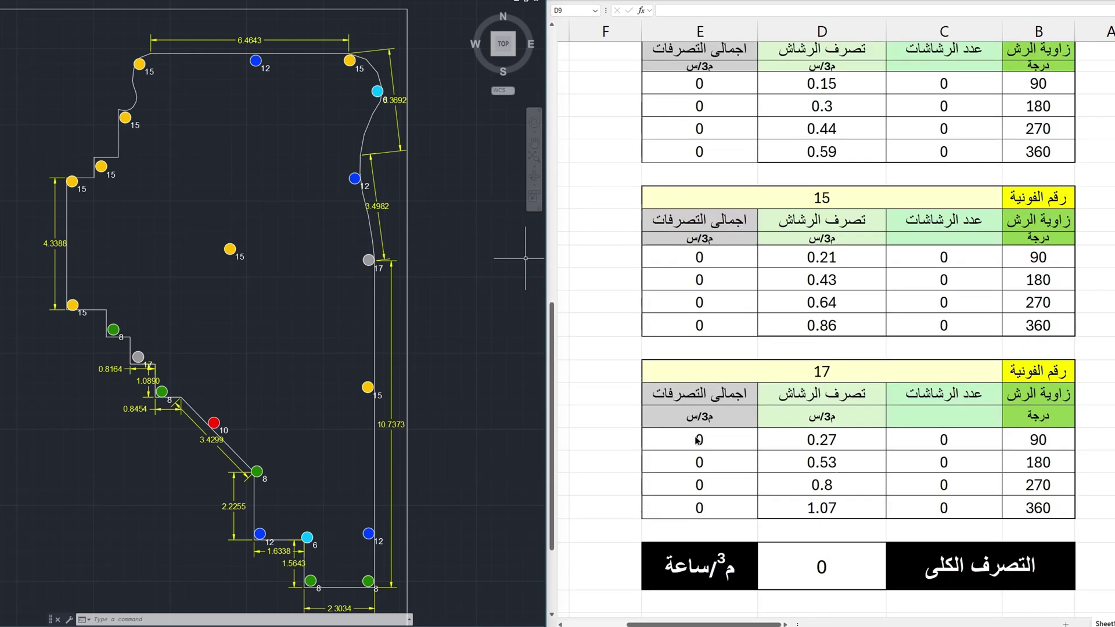
{"action": "scroll", "coordinate": [703, 442], "scroll_direction": "down", "scroll_amount": 1}
{"action": "scroll", "coordinate": [761, 474], "scroll_direction": "up", "scroll_amount": 1}
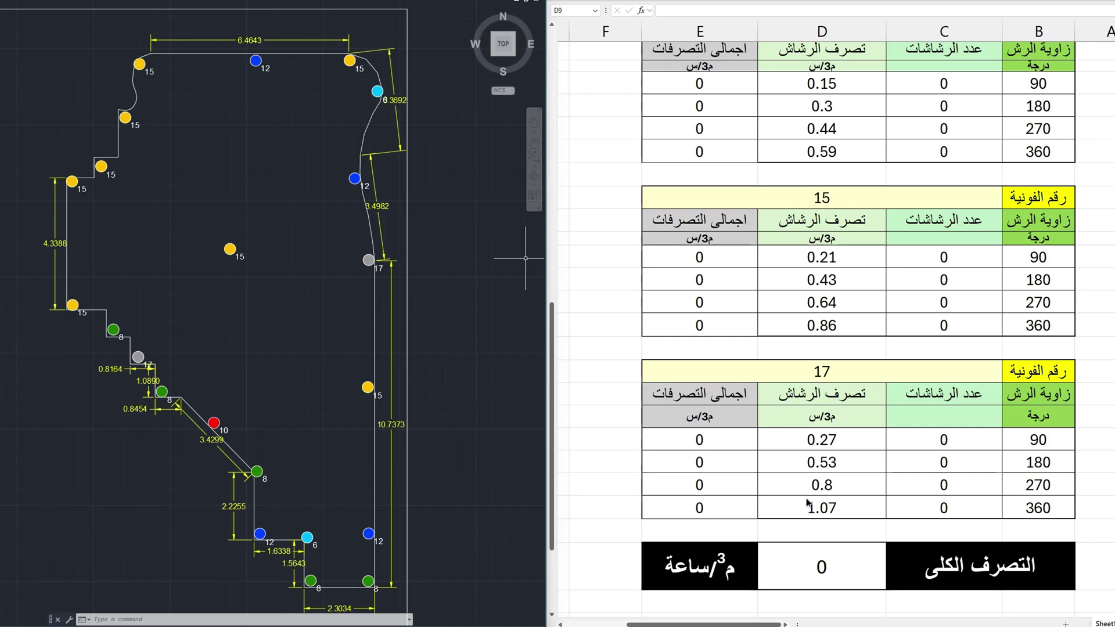
{"action": "scroll", "coordinate": [808, 498], "scroll_direction": "up", "scroll_amount": 8}
{"action": "scroll", "coordinate": [809, 498], "scroll_direction": "up", "scroll_amount": 1}
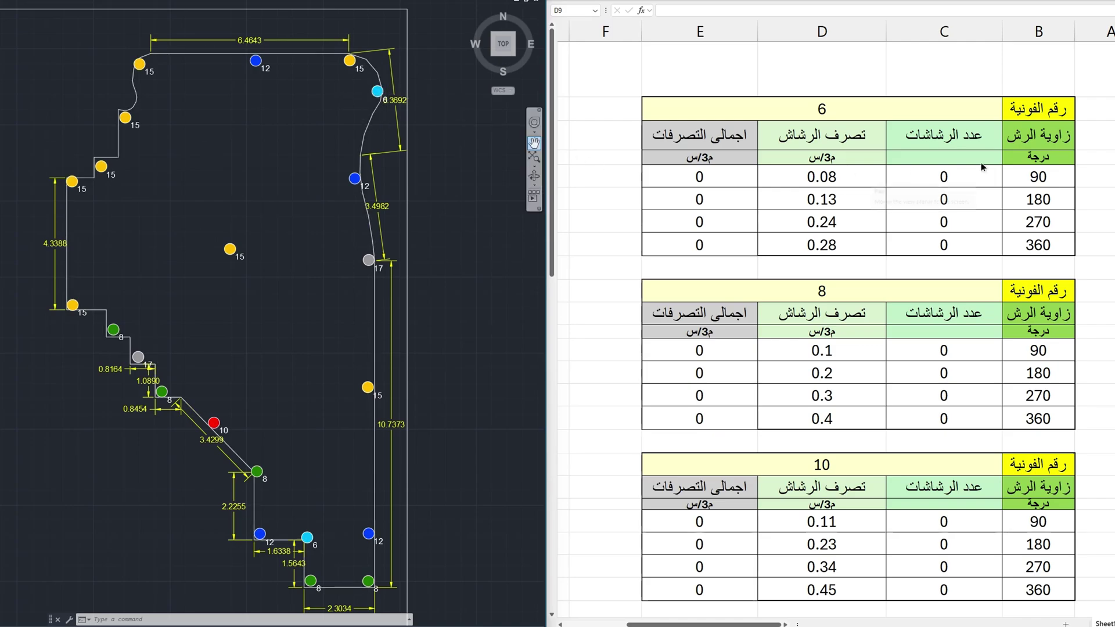
- In the nozzle 6 table, set the sprinkler count to 1 for 180° and 1 for 270°
{"action": "left_click", "coordinate": [944, 200]}
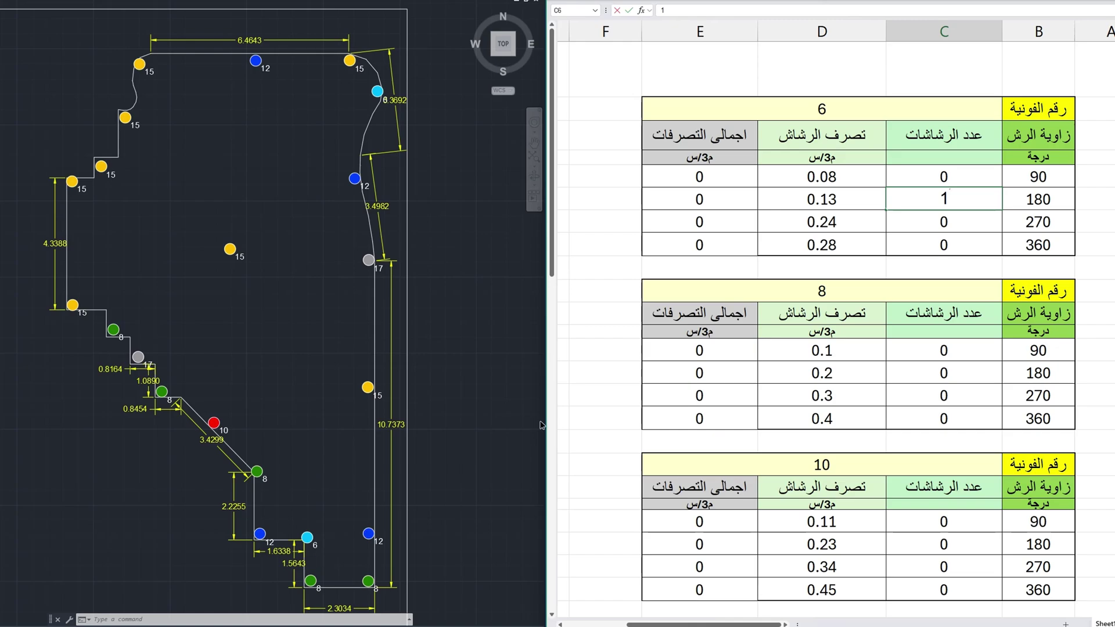
{"action": "left_click", "coordinate": [943, 225]}
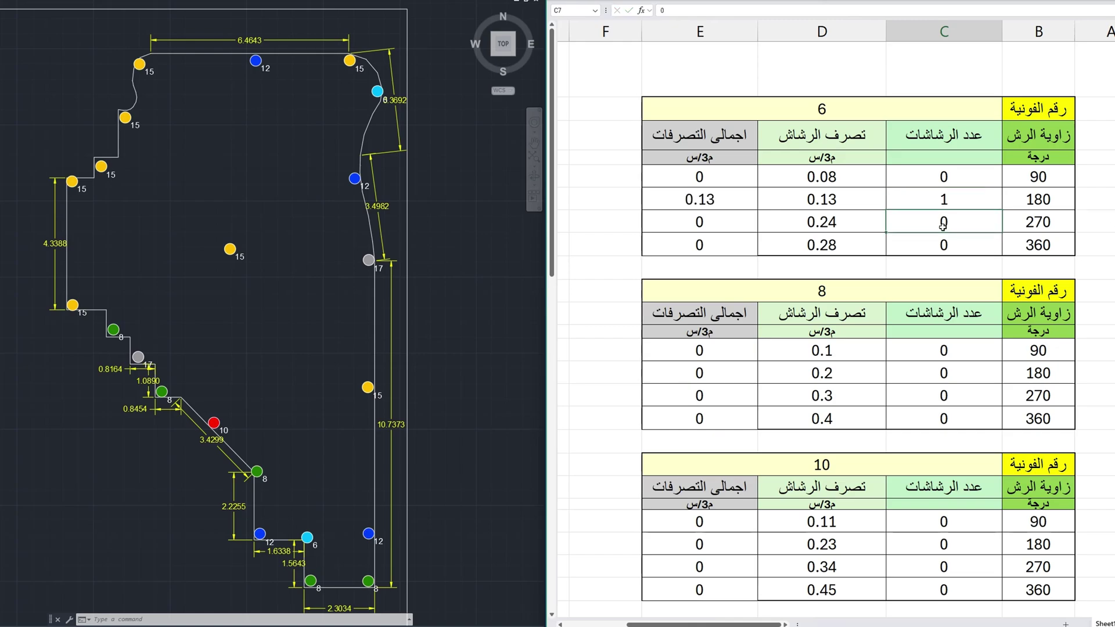
{"action": "type", "text": "1"}
{"action": "left_click", "coordinate": [962, 237]}
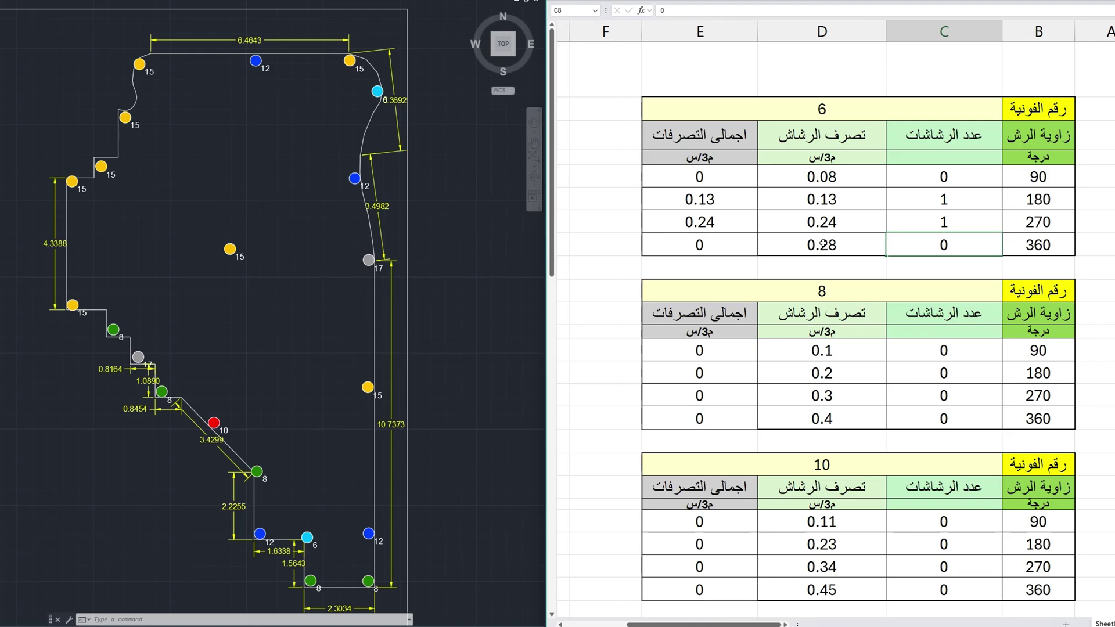
- In the nozzle 8 table, set the sprinkler count to 4 for 90° and 1 for 180°
{"action": "scroll", "coordinate": [256, 386], "scroll_direction": "down", "scroll_amount": 2}
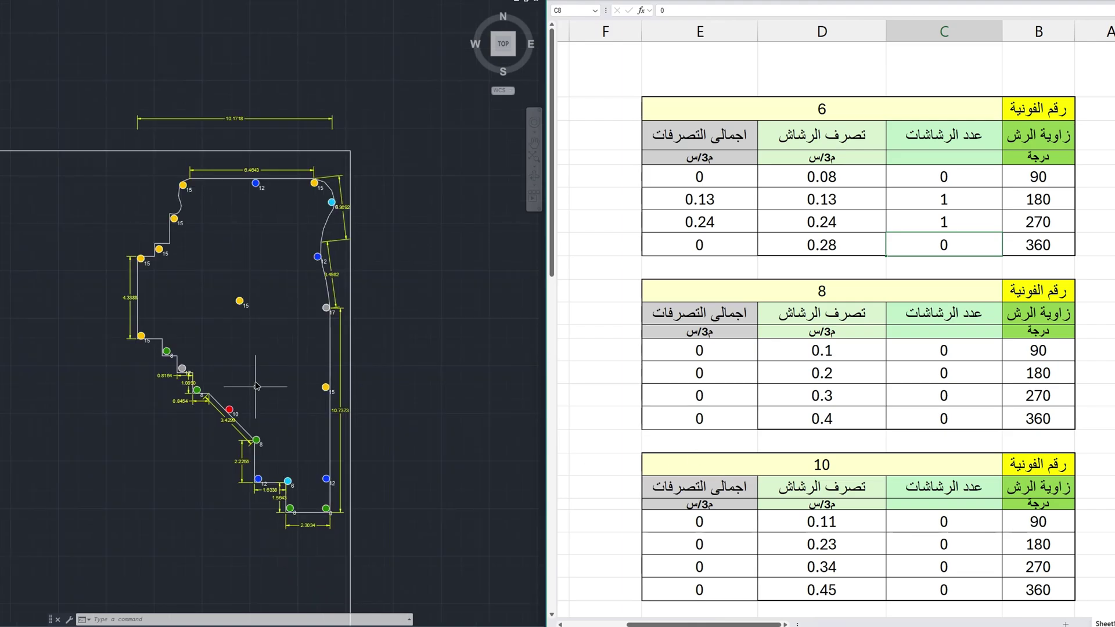
{"action": "scroll", "coordinate": [258, 430], "scroll_direction": "up", "scroll_amount": 2}
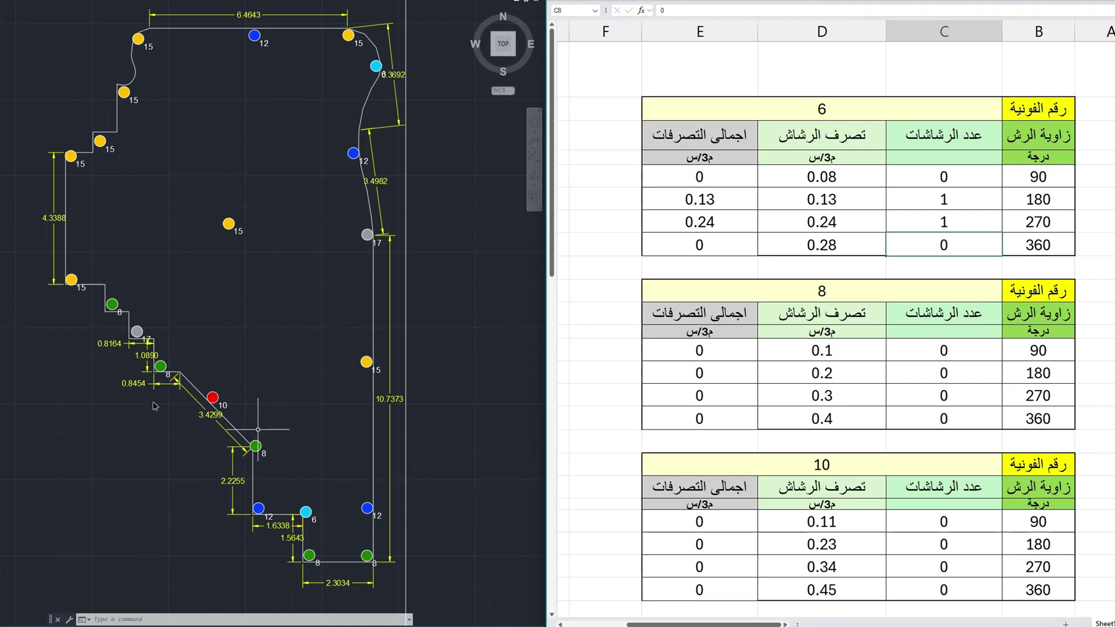
{"action": "left_click", "coordinate": [945, 352]}
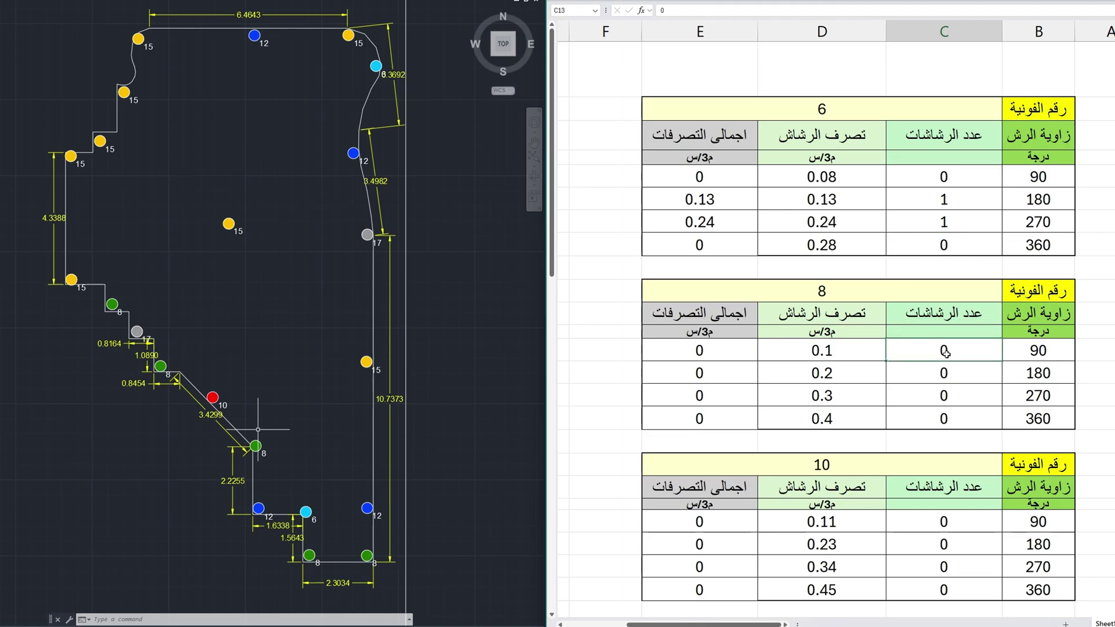
{"action": "type", "text": "4"}
{"action": "left_click", "coordinate": [916, 374]}
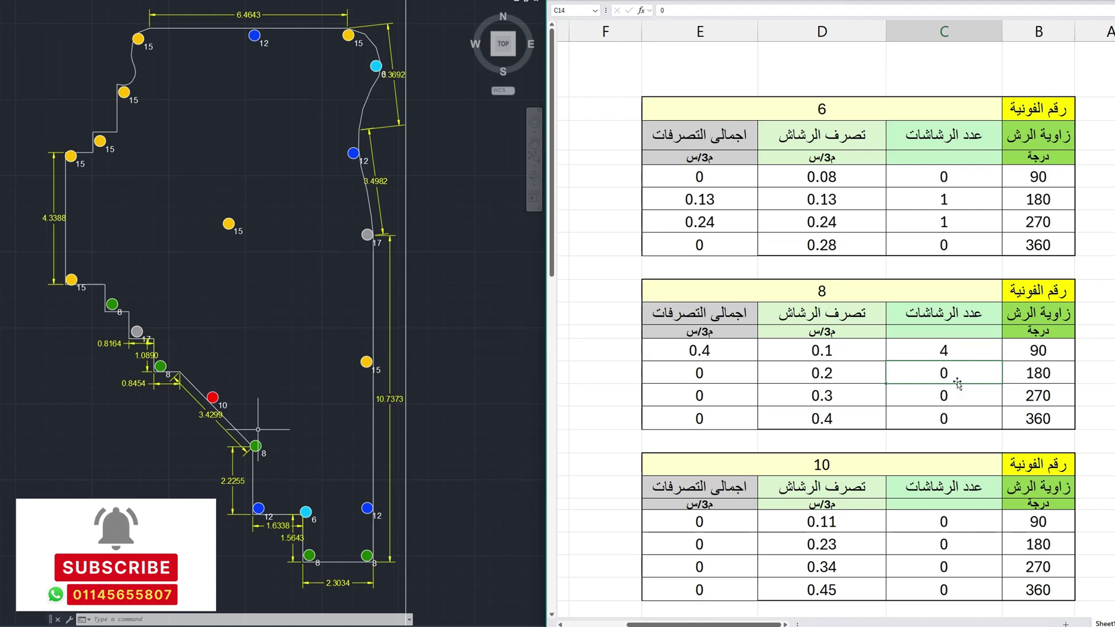
{"action": "type", "text": "1"}
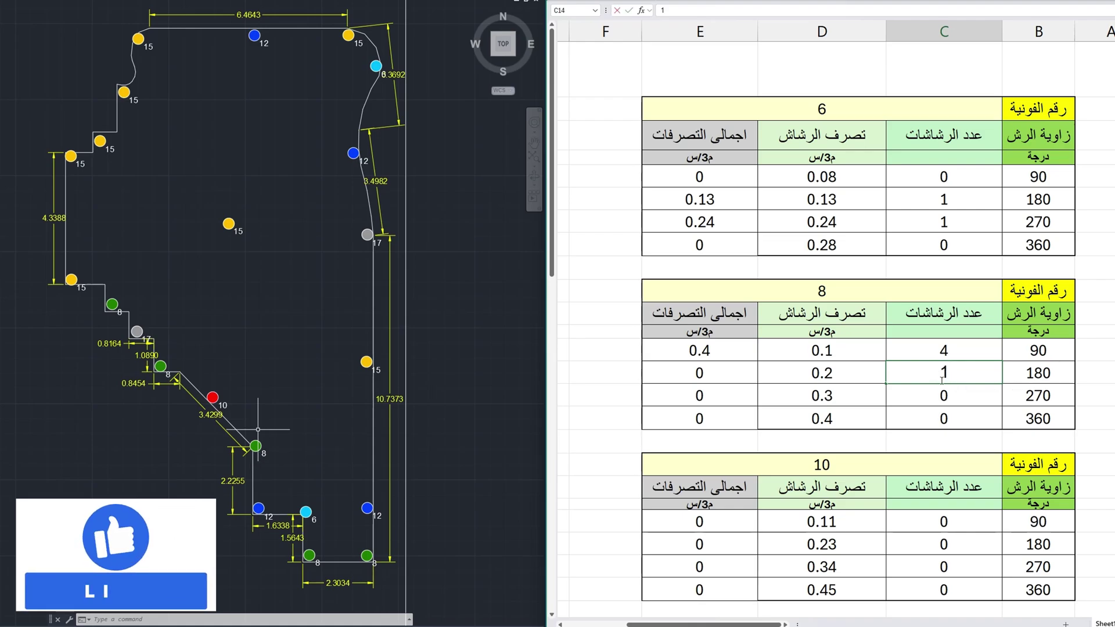
{"action": "key", "text": "Return"}
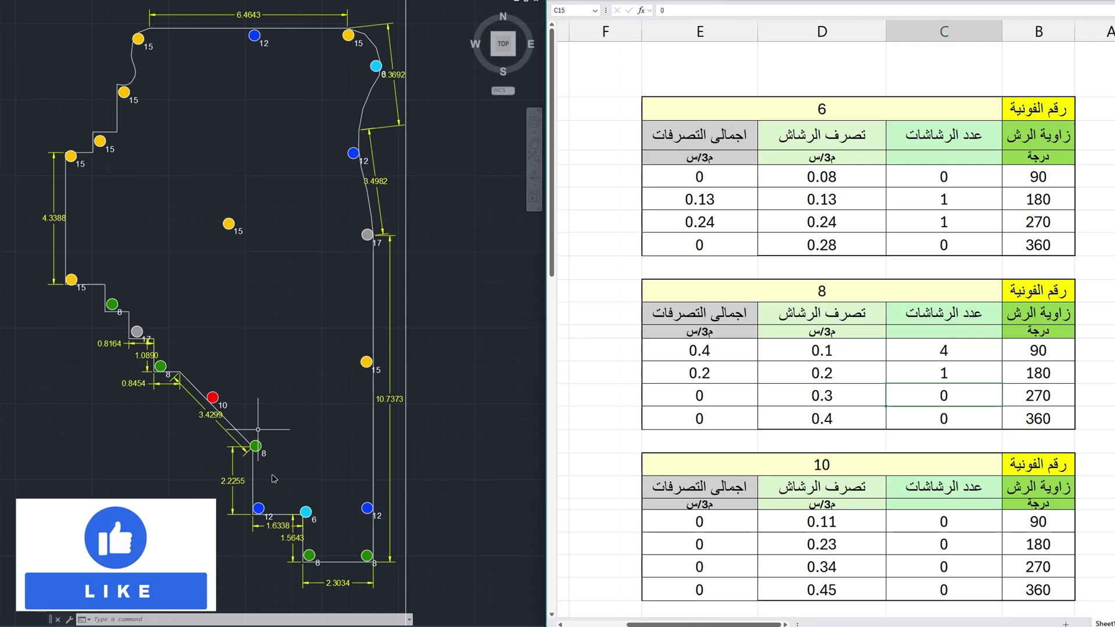
{"action": "left_click", "coordinate": [276, 392]}
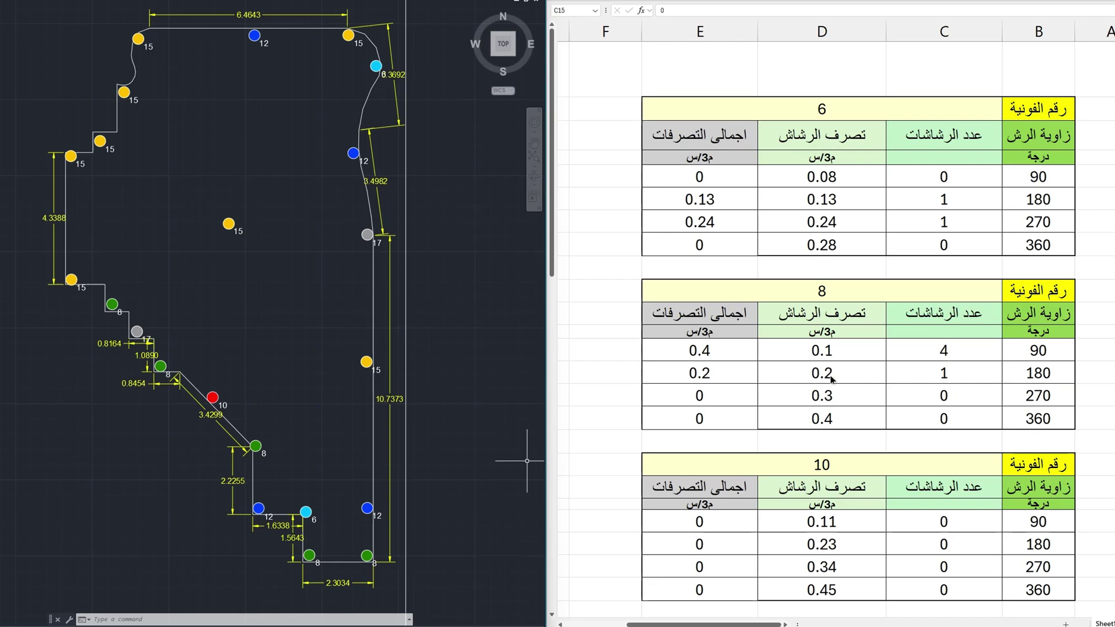
- In the nozzle 10 table, set the sprinkler count for 180° to 1
{"action": "scroll", "coordinate": [836, 375], "scroll_direction": "down", "scroll_amount": 1}
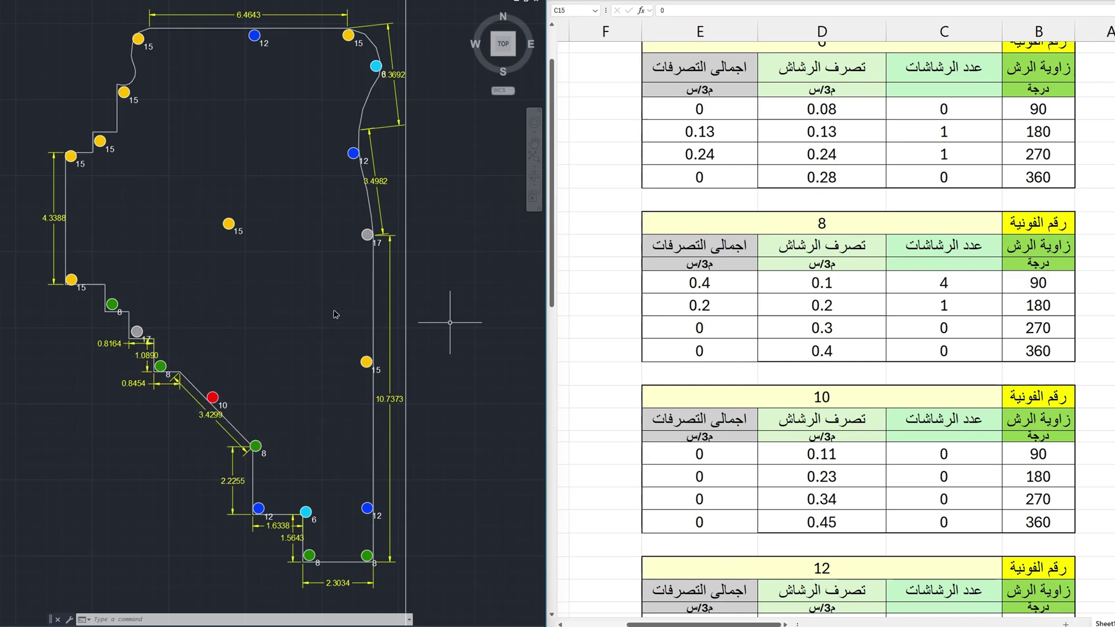
{"action": "left_click", "coordinate": [942, 477]}
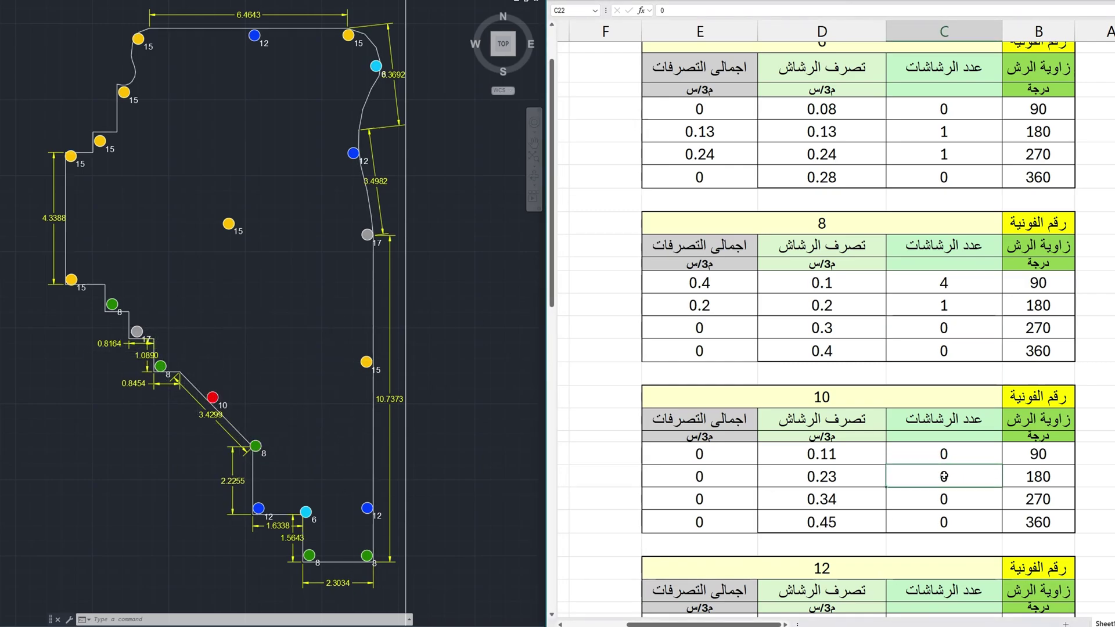
{"action": "type", "text": "1"}
{"action": "key", "text": "Return"}
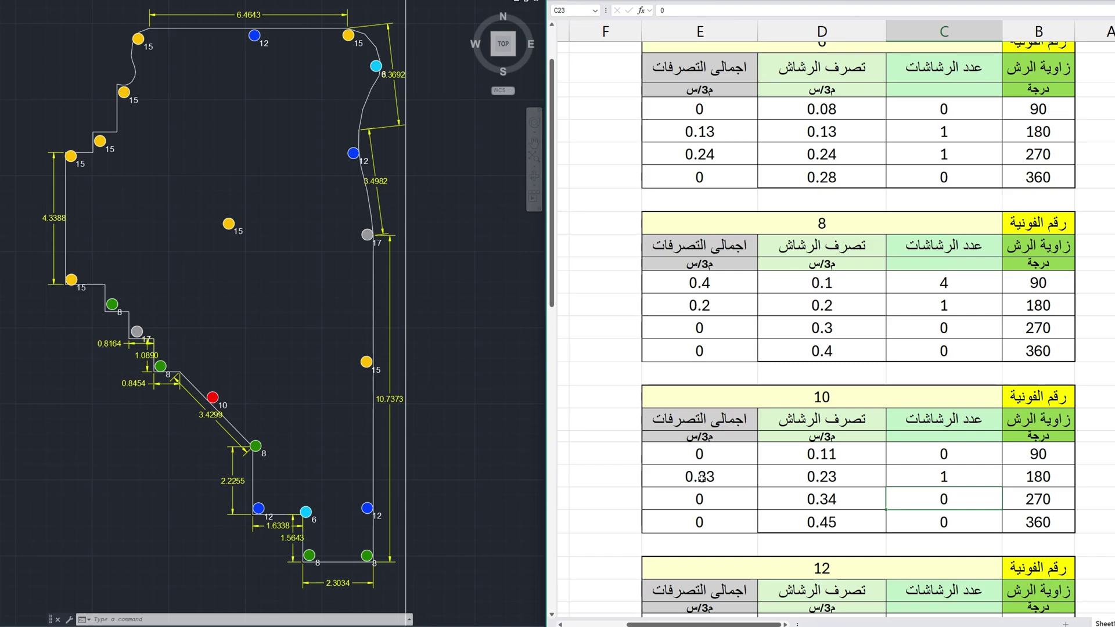
- In the nozzle 12 table, set the sprinkler count for 90° to 1
{"action": "scroll", "coordinate": [706, 476], "scroll_direction": "down", "scroll_amount": 3}
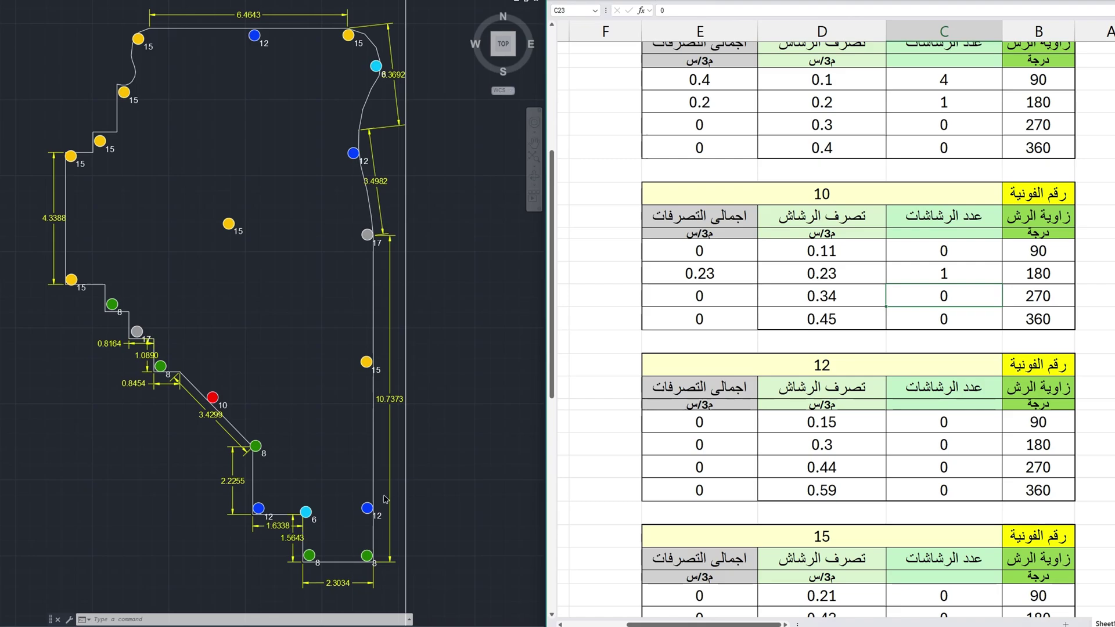
{"action": "left_click", "coordinate": [944, 422]}
{"action": "type", "text": "1"}
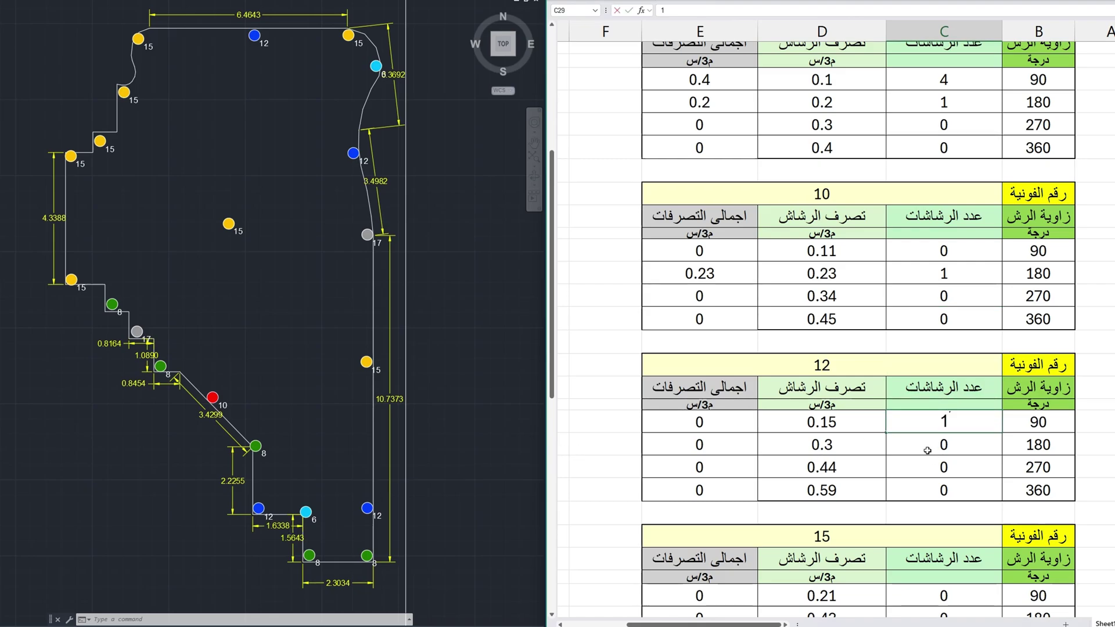
{"action": "key", "text": "Return"}
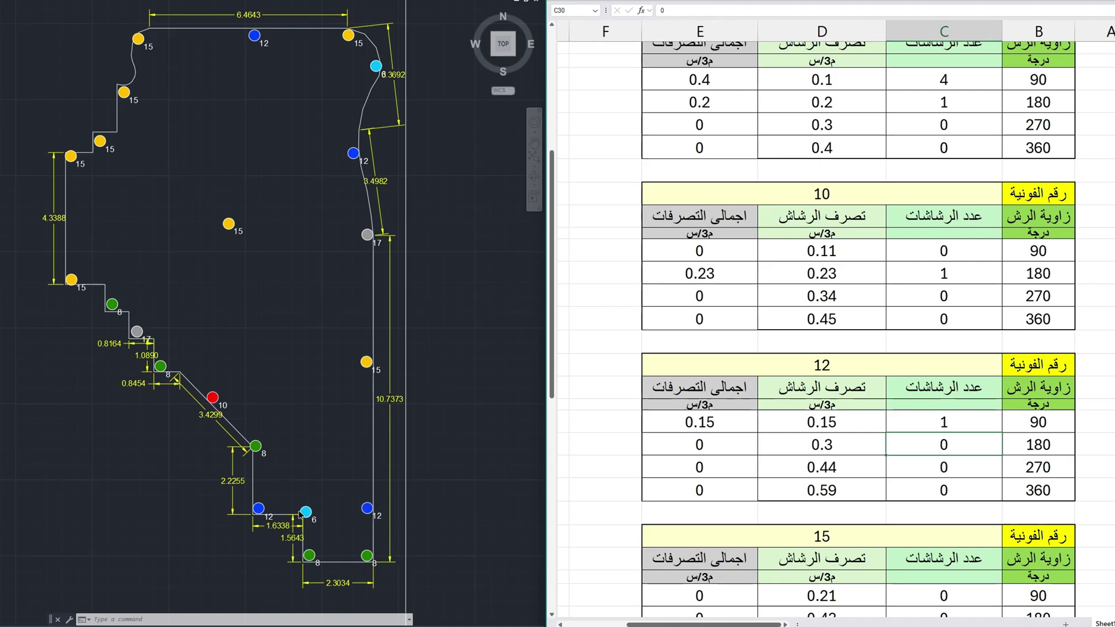
- In the nozzle 12 table, set the sprinkler count to 2 for 90° and 2 for 180°
{"action": "left_click", "coordinate": [947, 424]}
{"action": "type", "text": "2"}
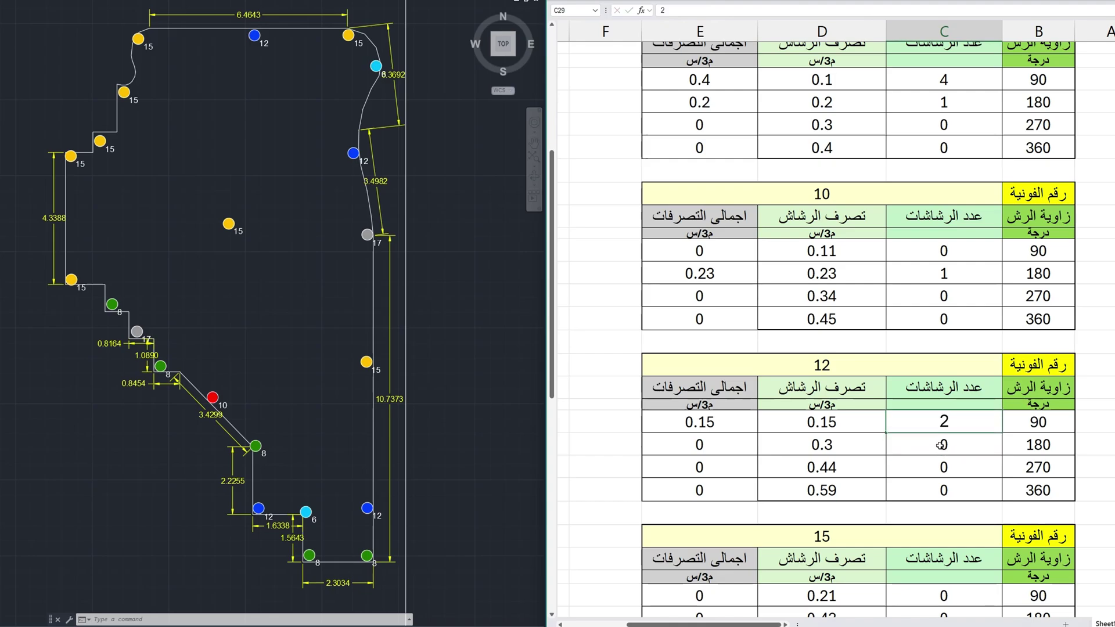
{"action": "key", "text": "Return"}
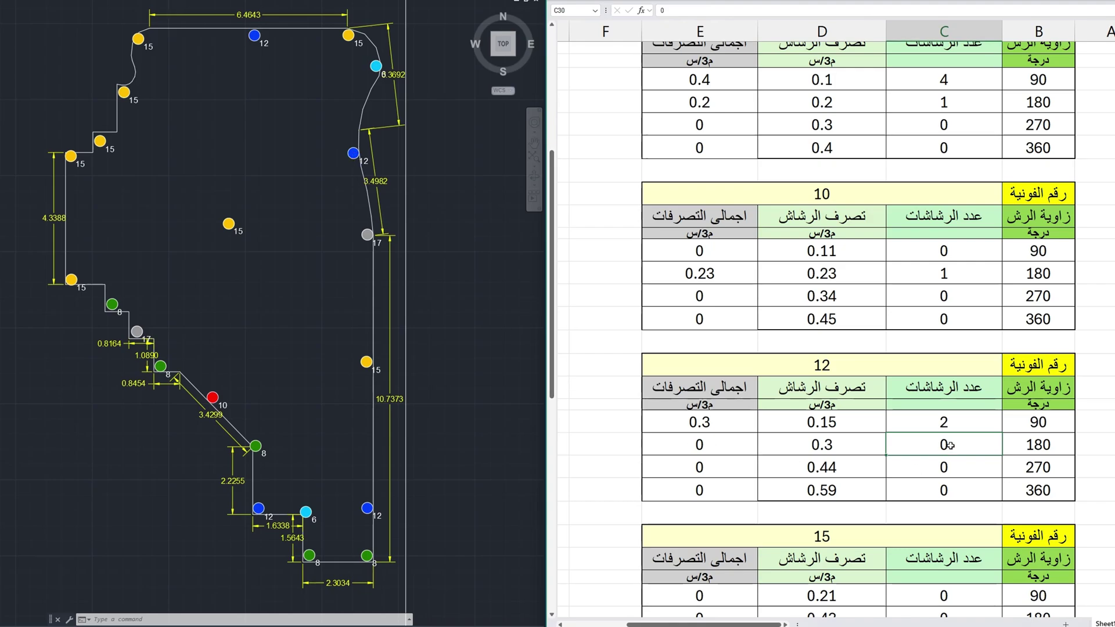
{"action": "type", "text": "2"}
{"action": "key", "text": "Return"}
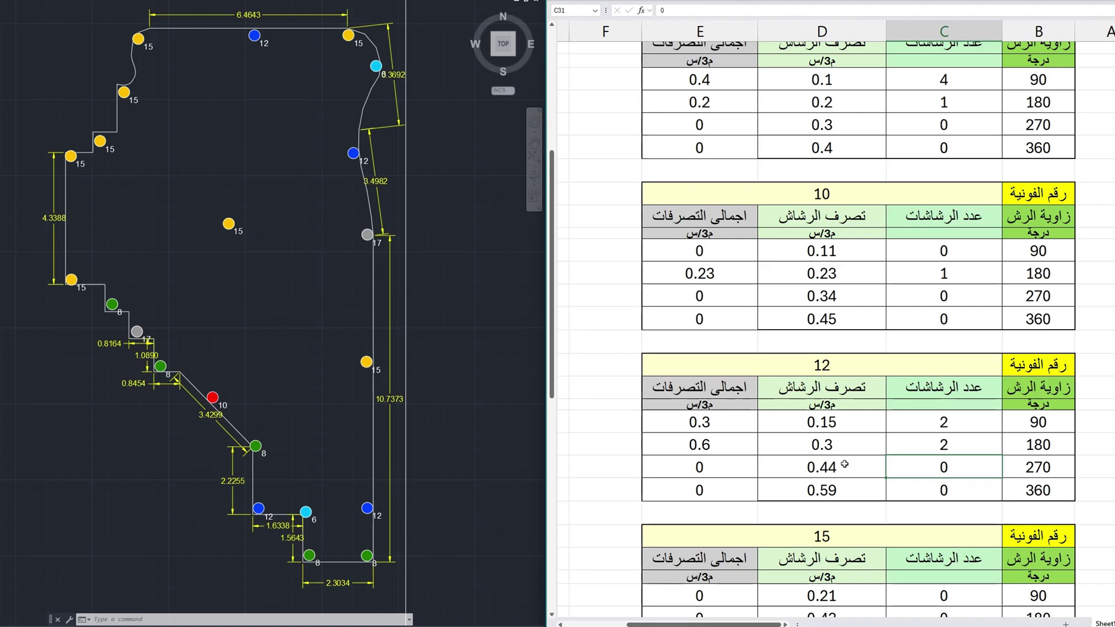
- In the nozzle 15 table, set the sprinkler count to 1 for 360°, 1 for 180° and 6 for 90°
{"action": "scroll", "coordinate": [842, 473], "scroll_direction": "down", "scroll_amount": 2}
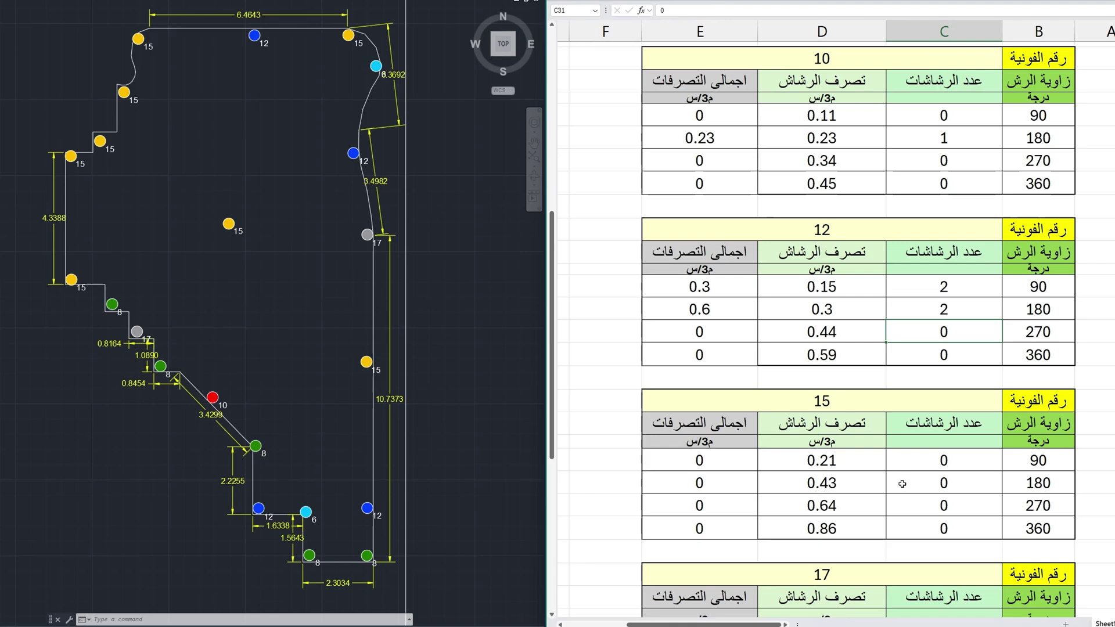
{"action": "left_click", "coordinate": [955, 528]}
{"action": "type", "text": "1"}
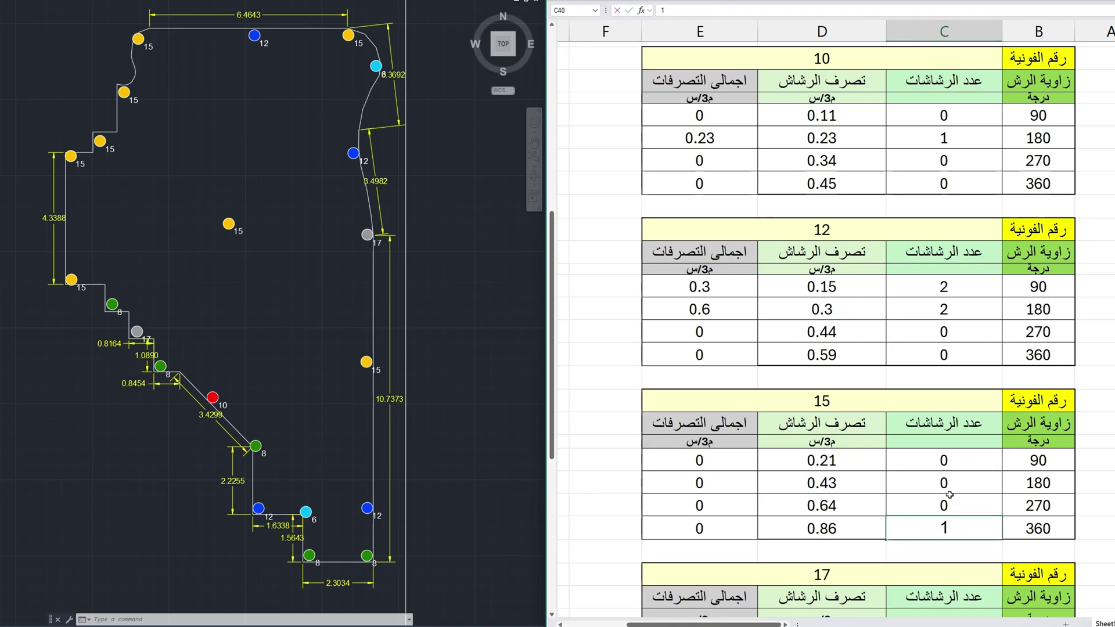
{"action": "left_click", "coordinate": [950, 494]}
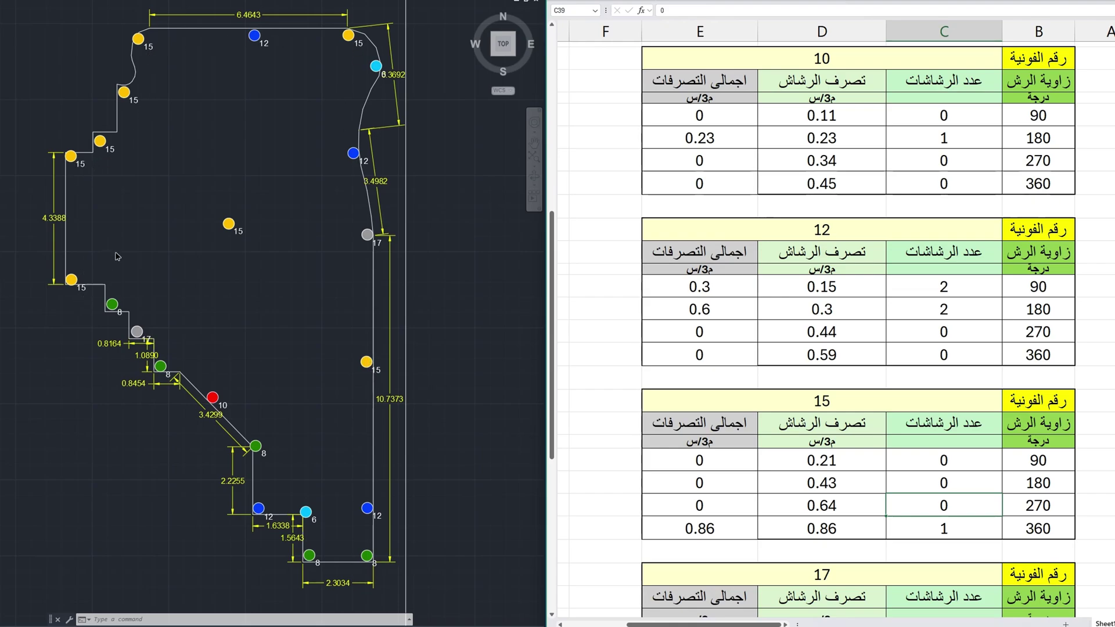
{"action": "left_click", "coordinate": [943, 483]}
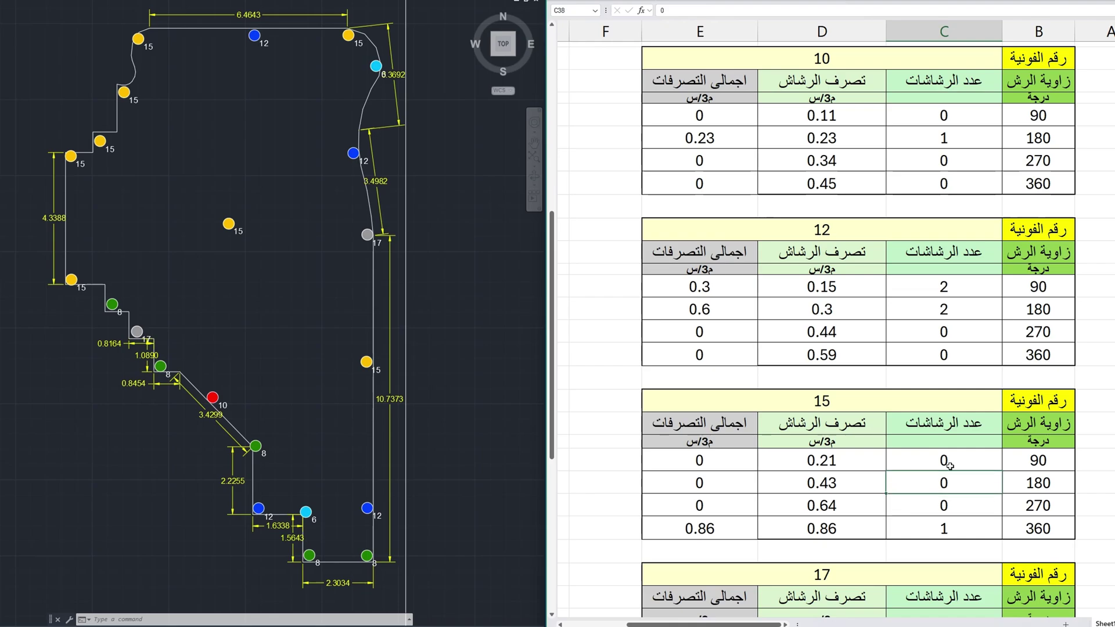
{"action": "type", "text": "1"}
{"action": "left_click", "coordinate": [318, 328]}
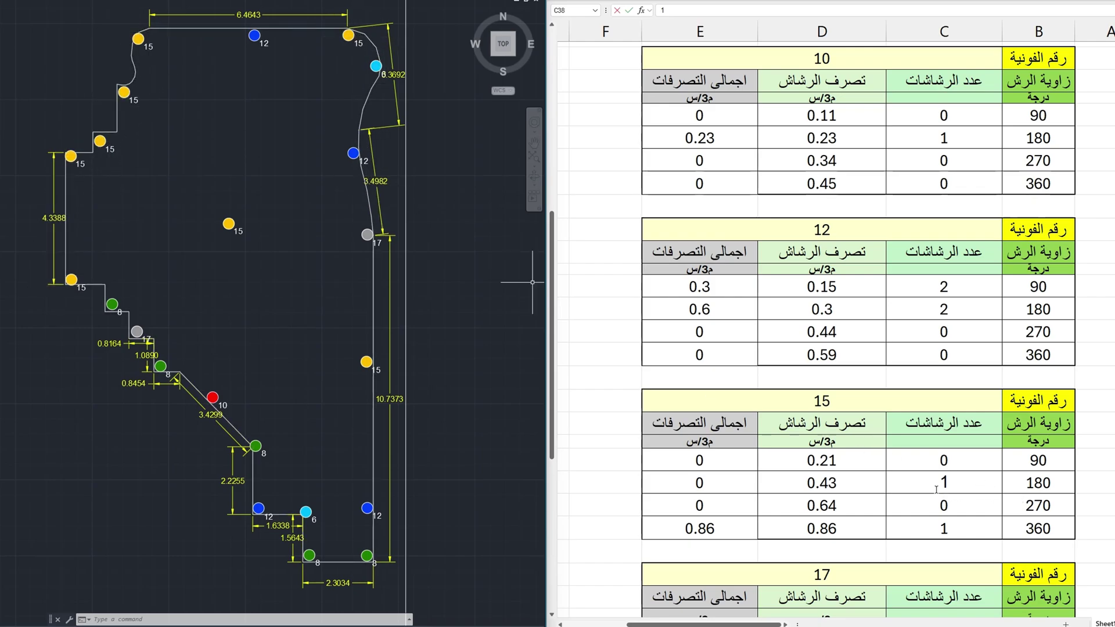
{"action": "left_click", "coordinate": [937, 460]}
{"action": "left_click", "coordinate": [940, 460]}
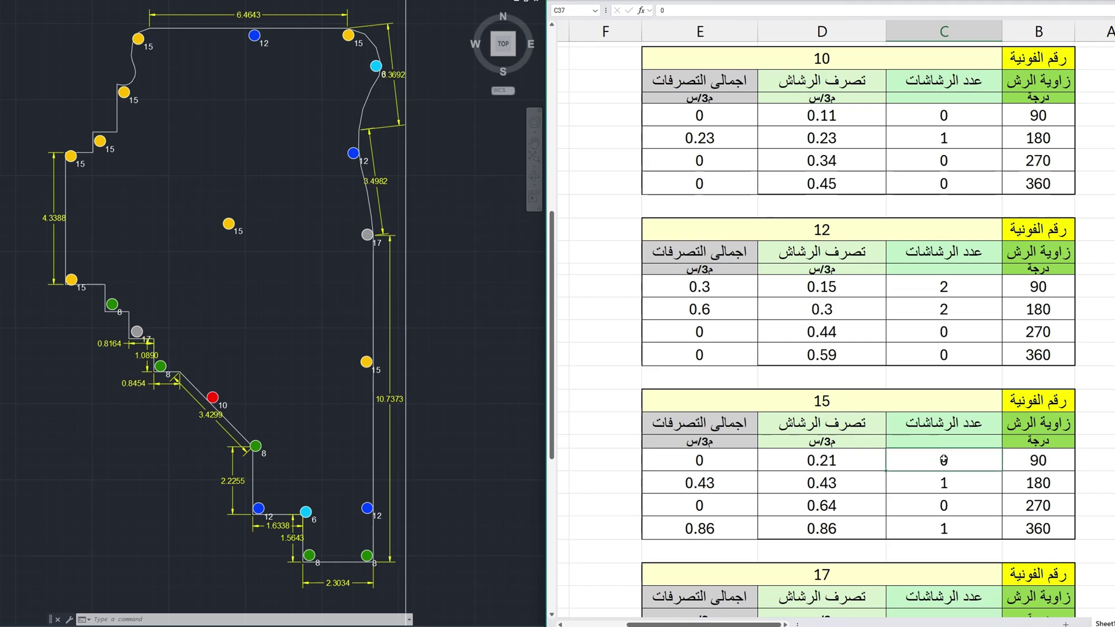
{"action": "type", "text": "6"}
{"action": "key", "text": "Return"}
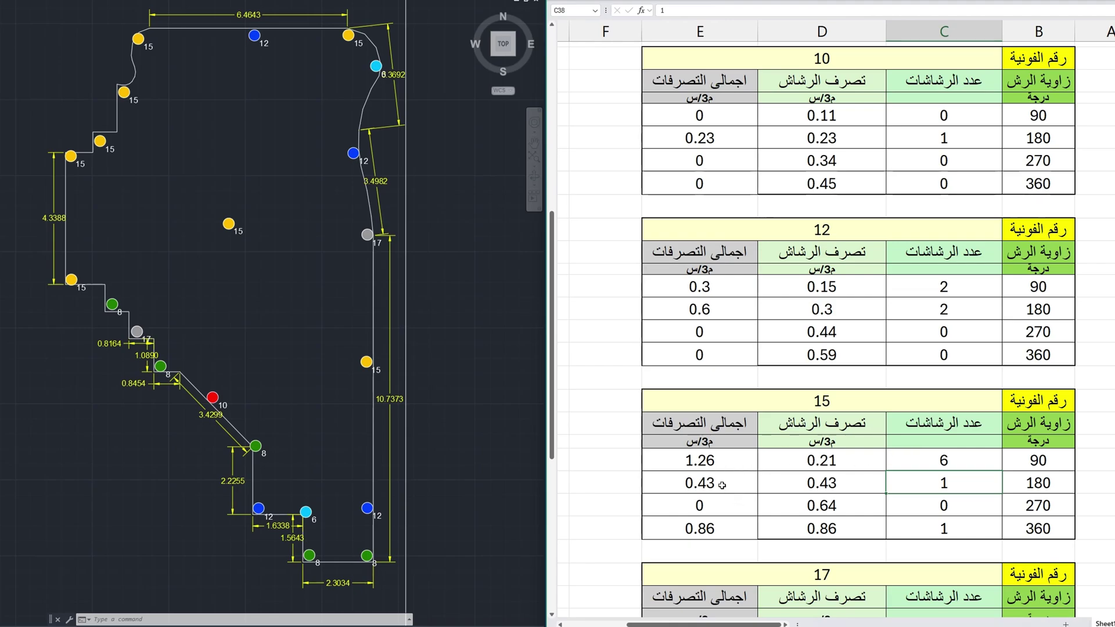
- In the nozzle 17 table, set the sprinkler count for 90° to 1
{"action": "scroll", "coordinate": [746, 465], "scroll_direction": "down", "scroll_amount": 2}
{"action": "scroll", "coordinate": [750, 454], "scroll_direction": "down", "scroll_amount": 1}
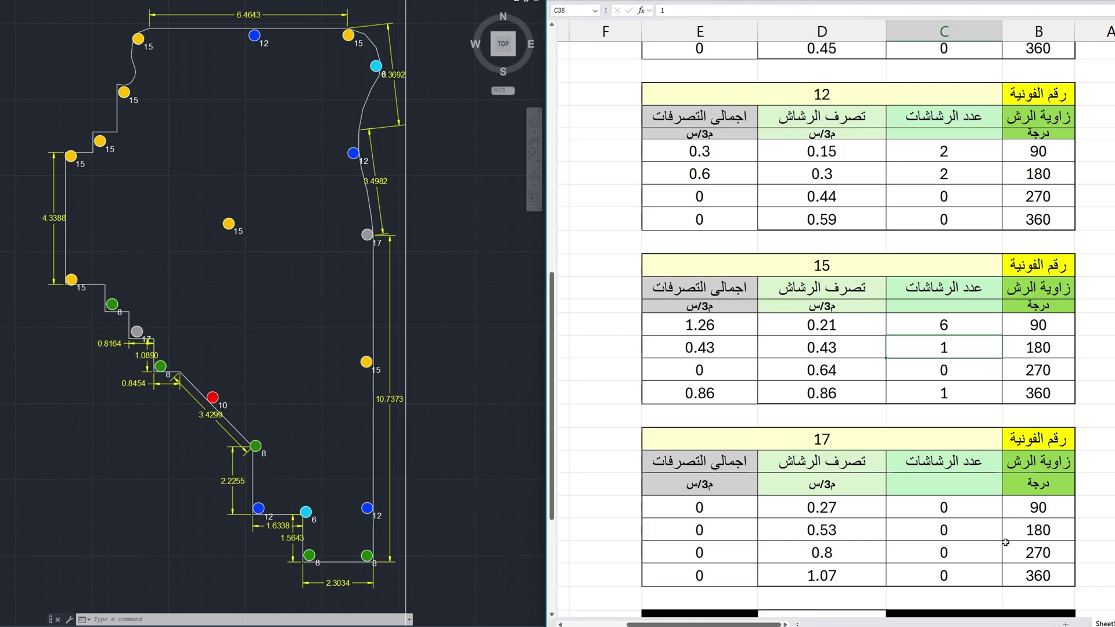
{"action": "left_click", "coordinate": [945, 505]}
{"action": "type", "text": "1"}
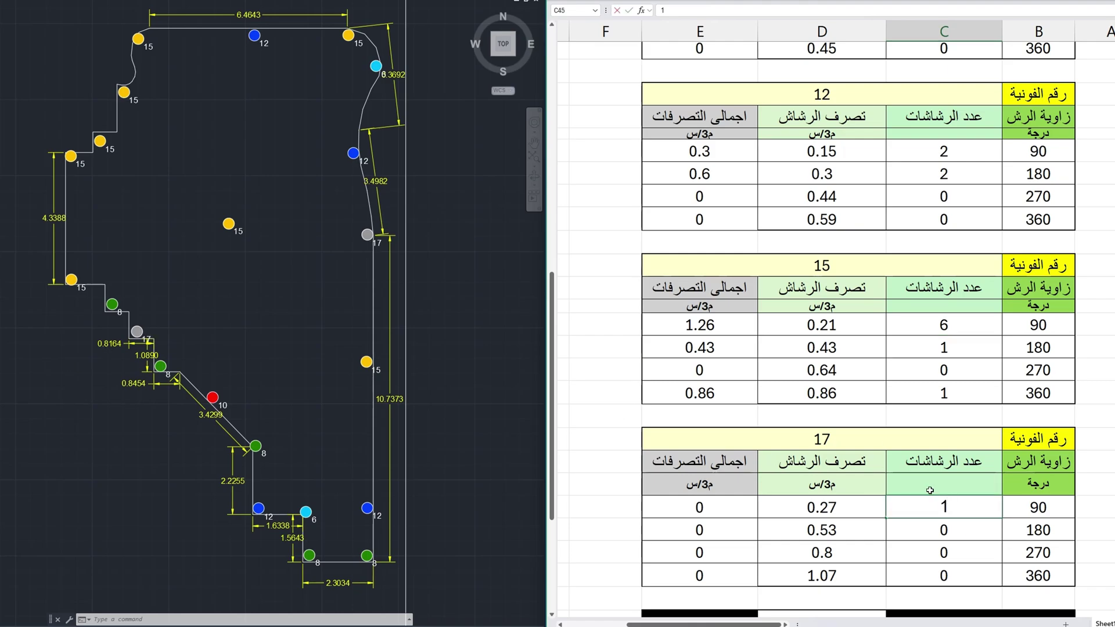
{"action": "key", "text": "Return"}
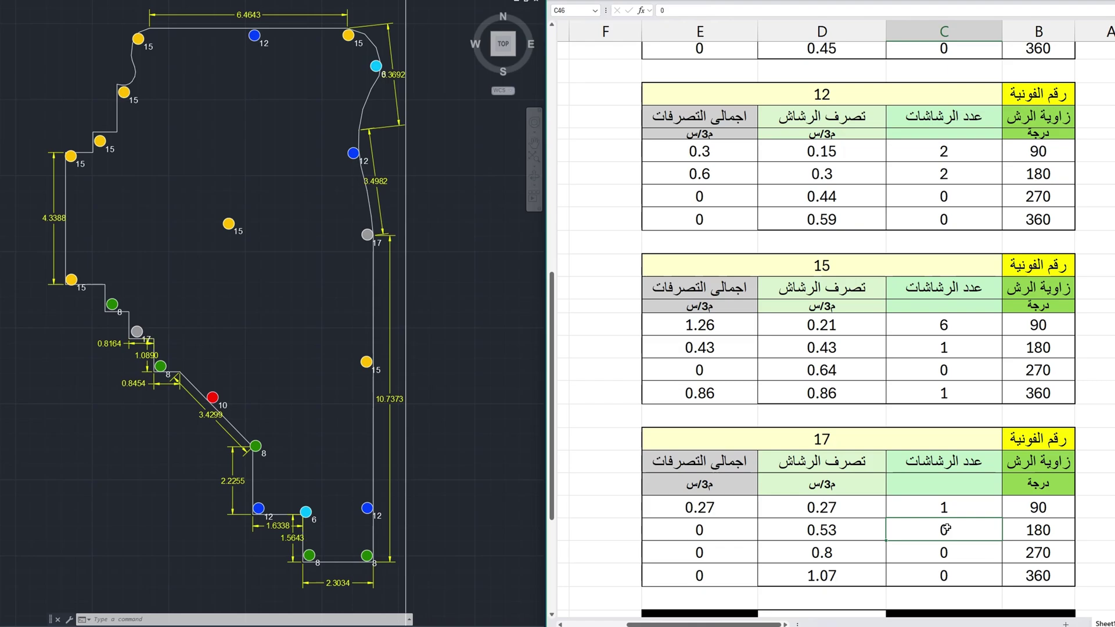
- In the nozzle 17 table, set the sprinkler count for 180° to 1
{"action": "type", "text": "1"}
{"action": "key", "text": "Return"}
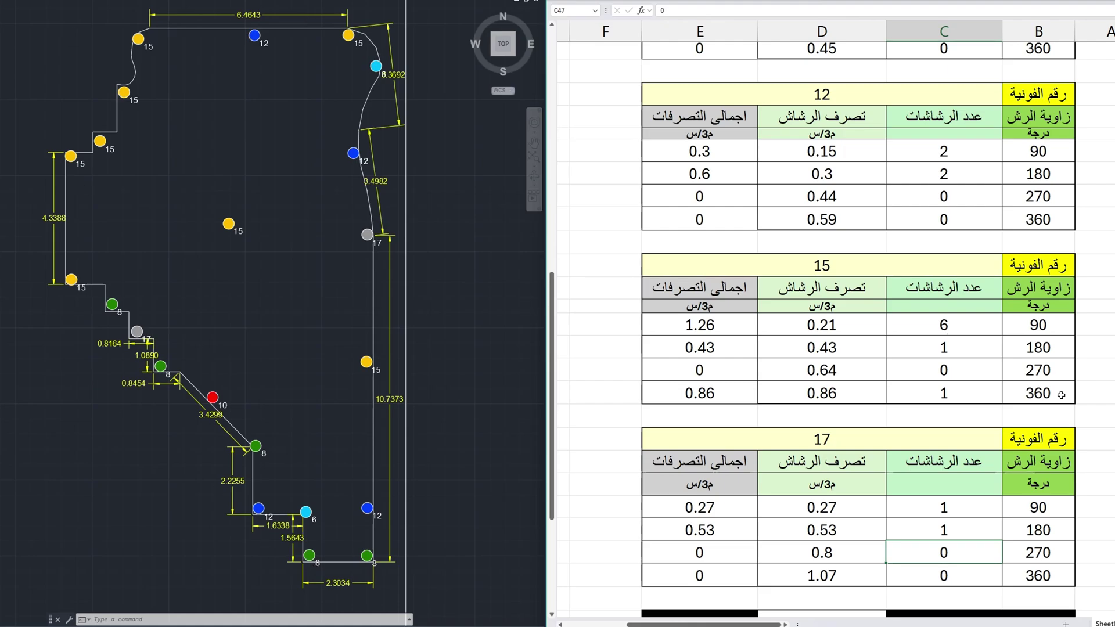
- Review the sprinkler counts and discharges in the nozzle 6 to 17 tables, along with the total discharge below them
{"action": "scroll", "coordinate": [968, 415], "scroll_direction": "up", "scroll_amount": 3}
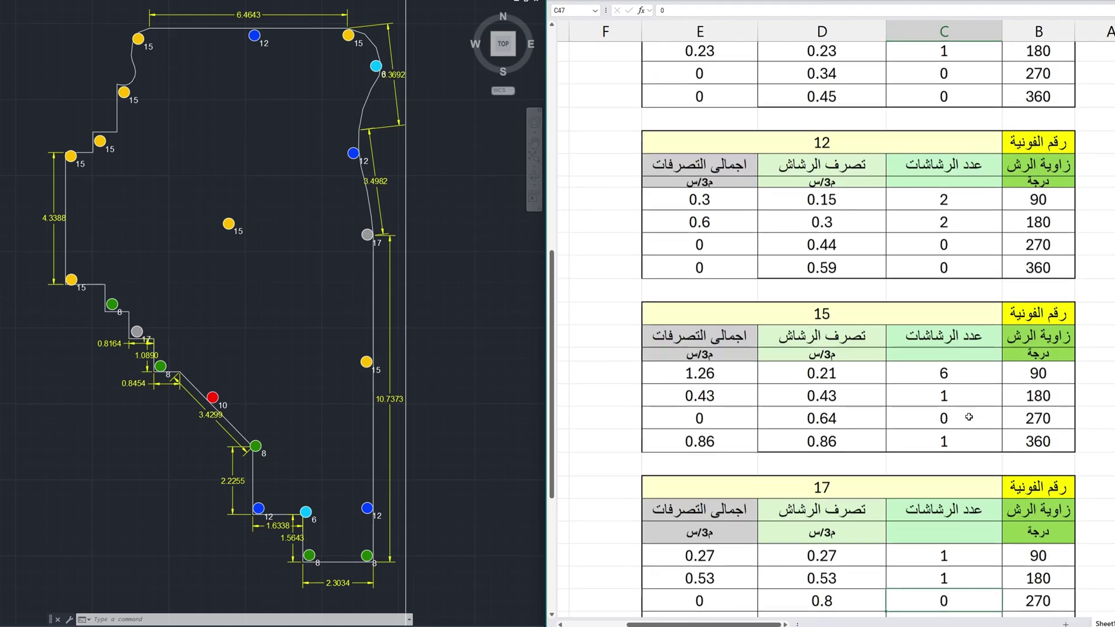
{"action": "scroll", "coordinate": [969, 376], "scroll_direction": "up", "scroll_amount": 6}
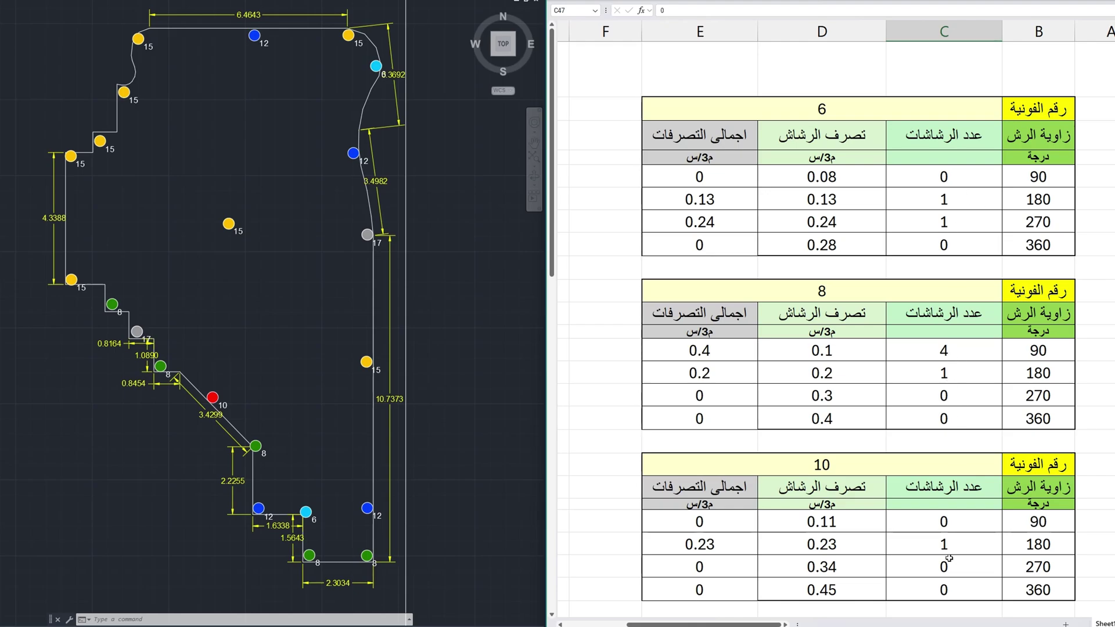
{"action": "scroll", "coordinate": [947, 548], "scroll_direction": "down", "scroll_amount": 2}
{"action": "scroll", "coordinate": [945, 526], "scroll_direction": "down", "scroll_amount": 1}
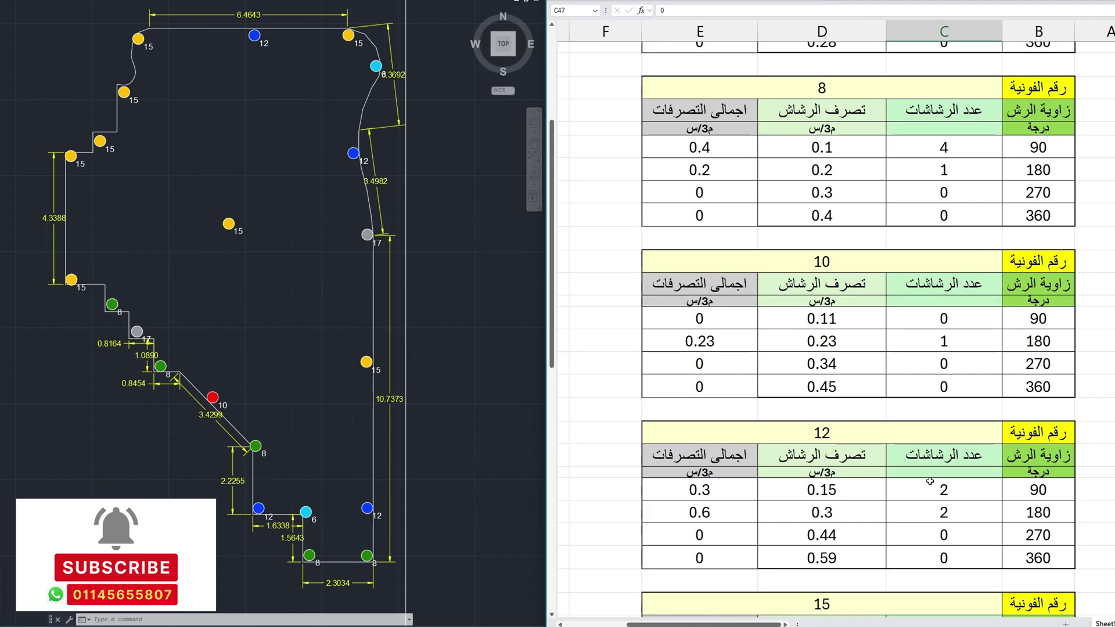
{"action": "scroll", "coordinate": [941, 499], "scroll_direction": "down", "scroll_amount": 3}
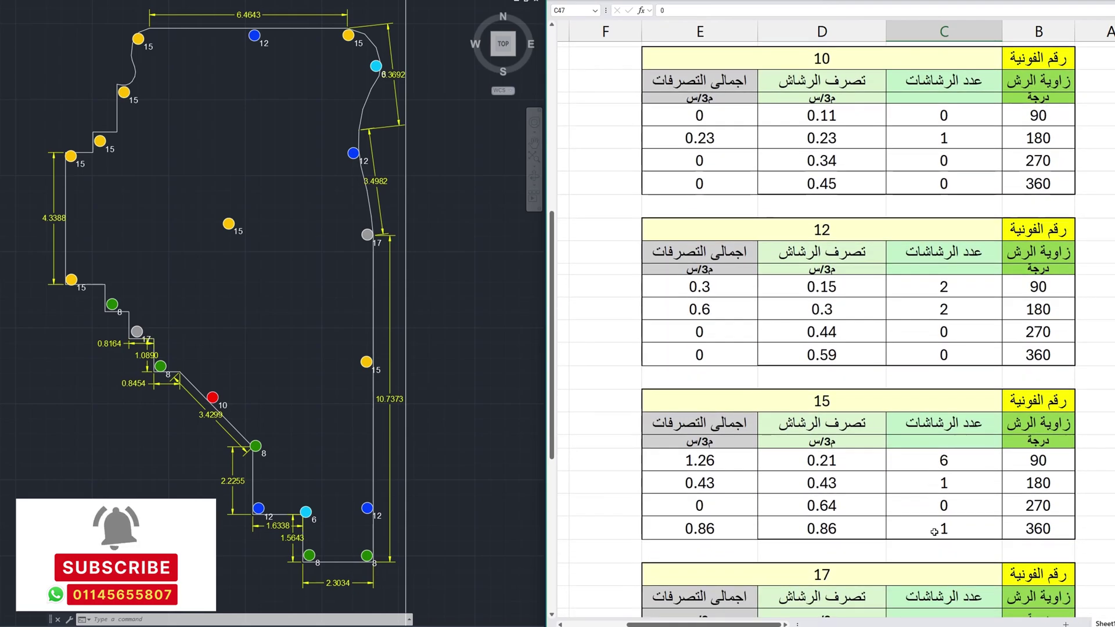
{"action": "scroll", "coordinate": [934, 531], "scroll_direction": "down", "scroll_amount": 2}
{"action": "scroll", "coordinate": [915, 476], "scroll_direction": "down", "scroll_amount": 1}
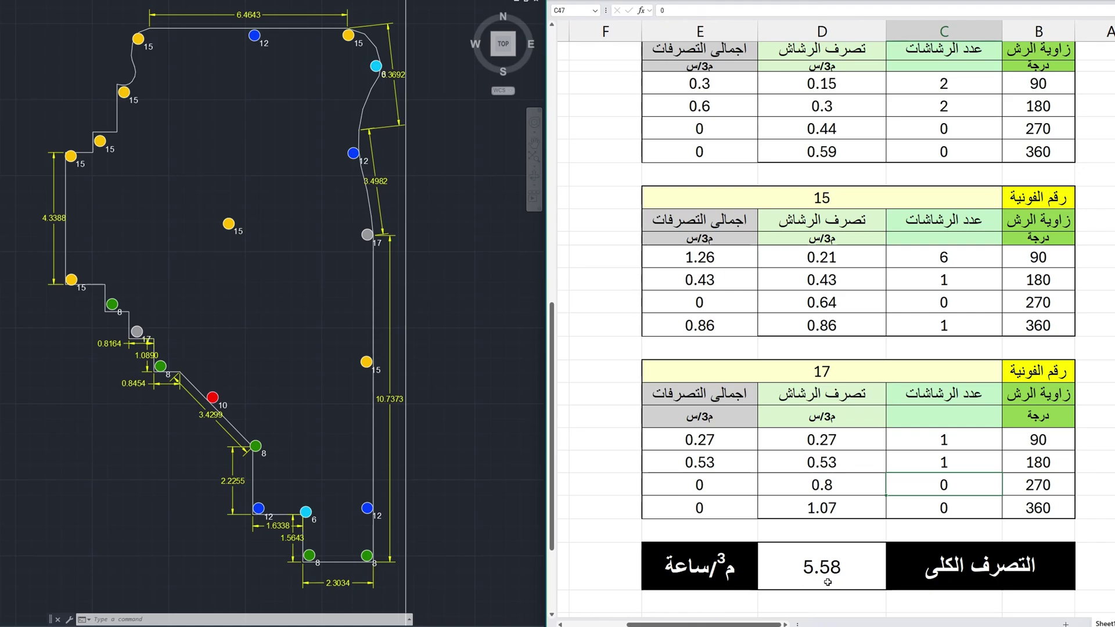
{"action": "scroll", "coordinate": [728, 502], "scroll_direction": "up", "scroll_amount": 2}
{"action": "scroll", "coordinate": [728, 502], "scroll_direction": "up", "scroll_amount": 7}
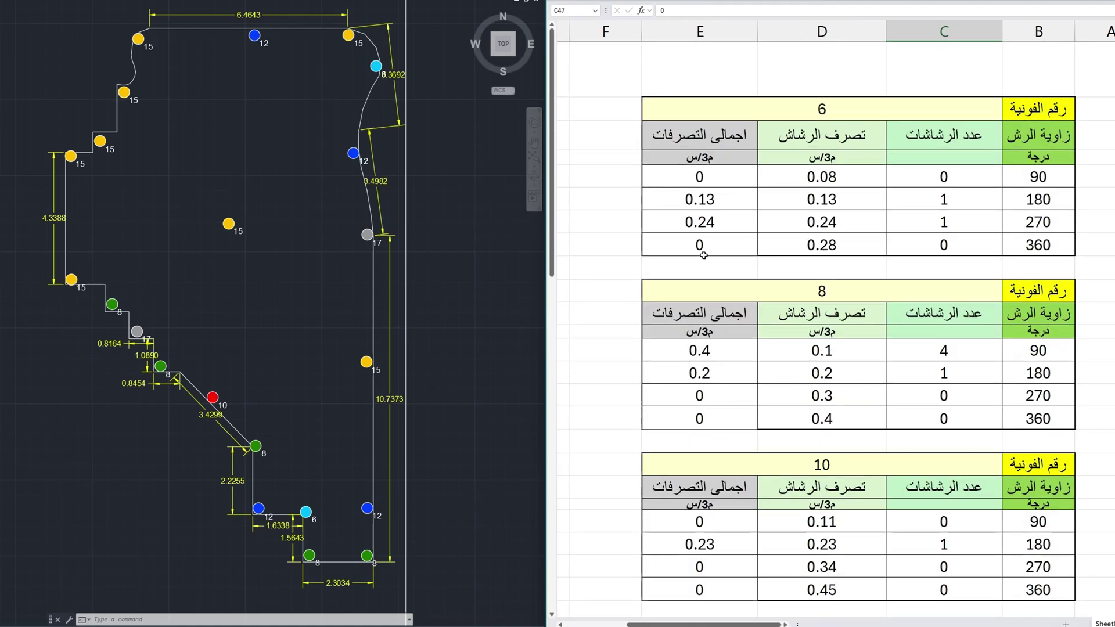
{"action": "scroll", "coordinate": [699, 358], "scroll_direction": "down", "scroll_amount": 10}
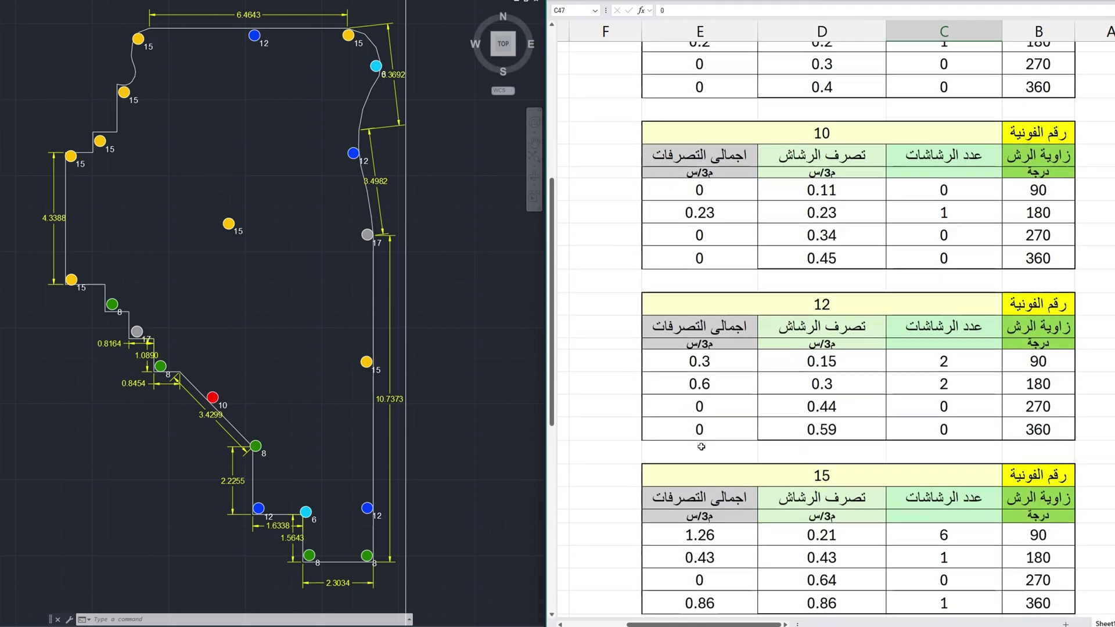
{"action": "scroll", "coordinate": [698, 484], "scroll_direction": "down", "scroll_amount": 2}
{"action": "scroll", "coordinate": [807, 430], "scroll_direction": "up", "scroll_amount": 1}
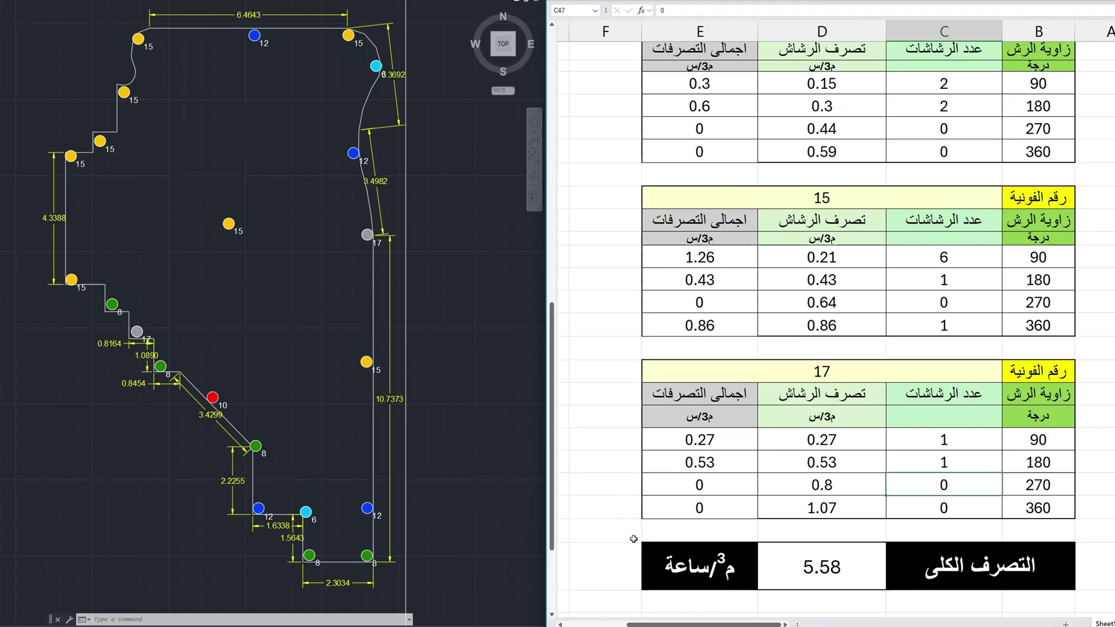
- Set the source discharge (تصرف المصدر) below the total discharge to 3 m³/hour to calculate the number of valves
{"action": "scroll", "coordinate": [631, 529], "scroll_direction": "down", "scroll_amount": 3}
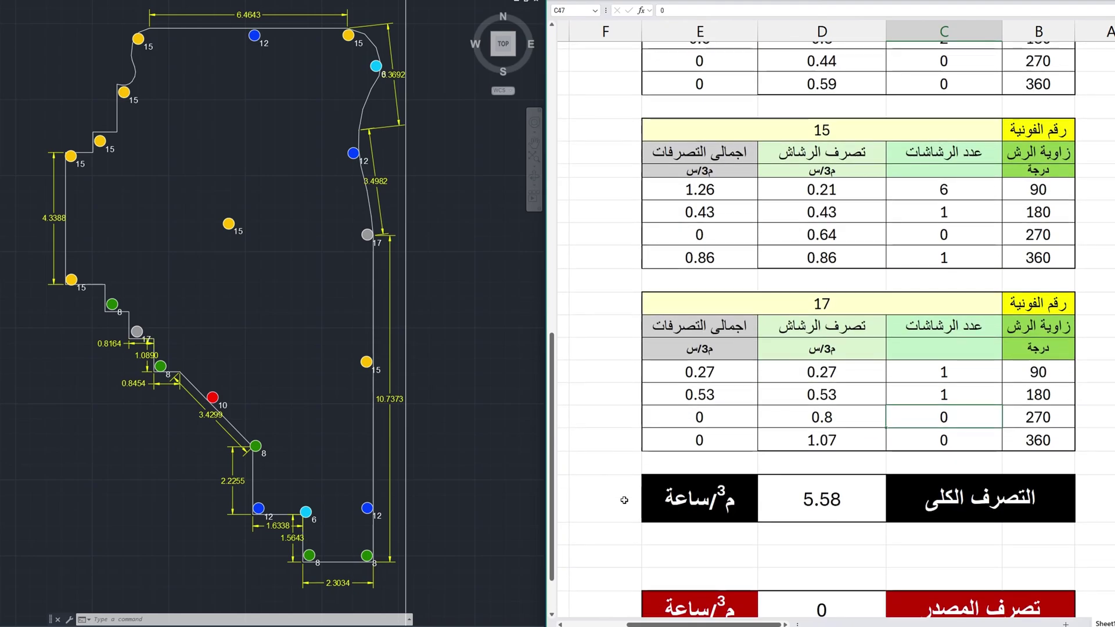
{"action": "scroll", "coordinate": [624, 498], "scroll_direction": "up", "scroll_amount": 1}
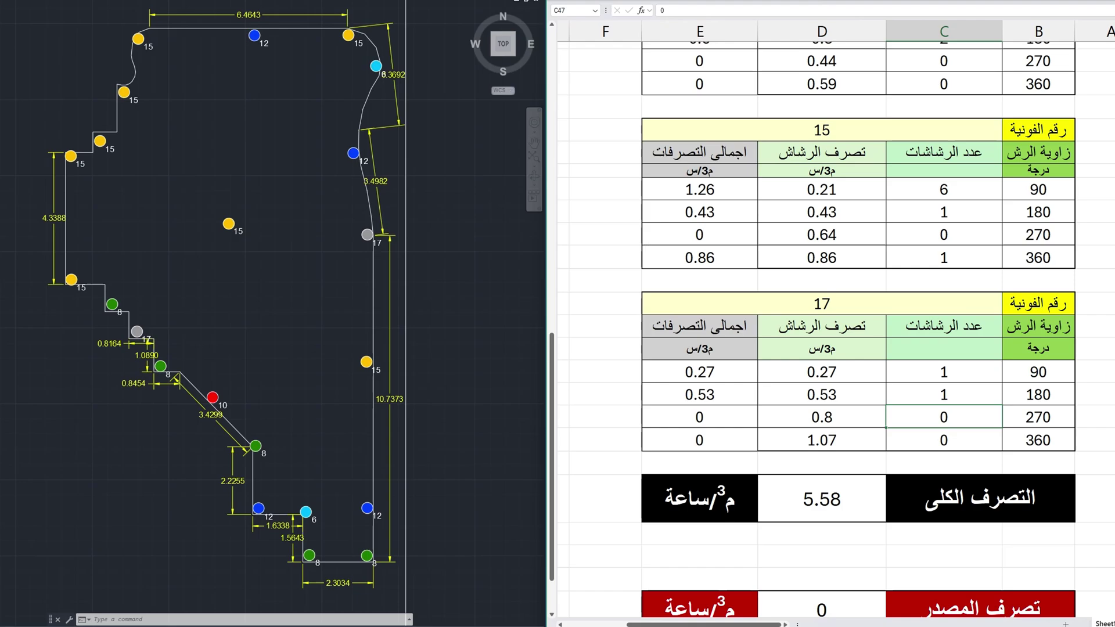
{"action": "left_click", "coordinate": [821, 609]}
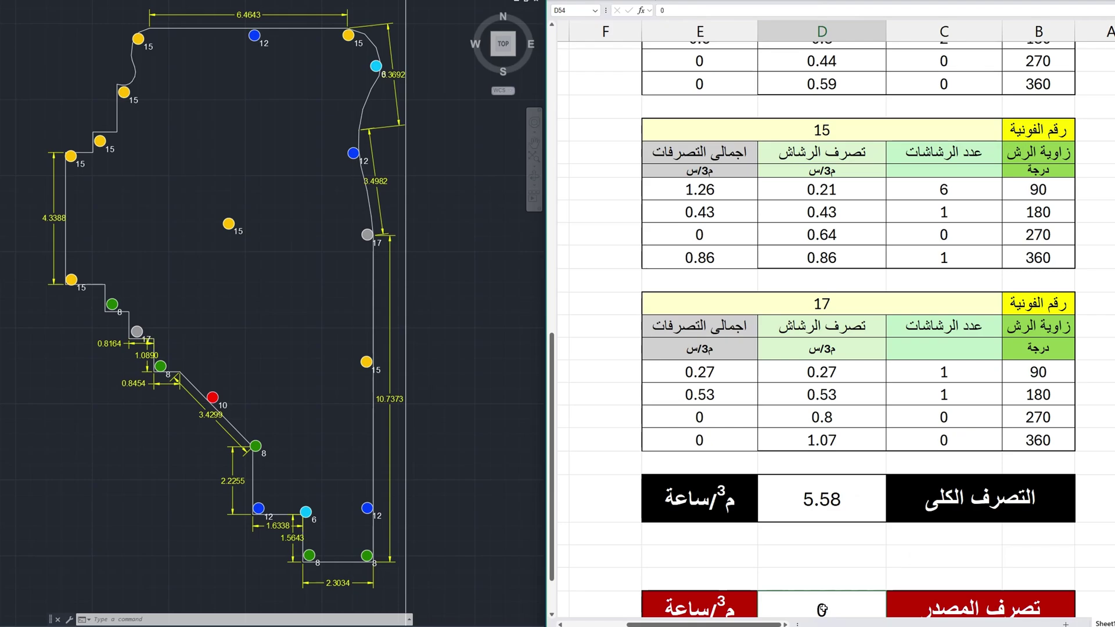
{"action": "type", "text": "3"}
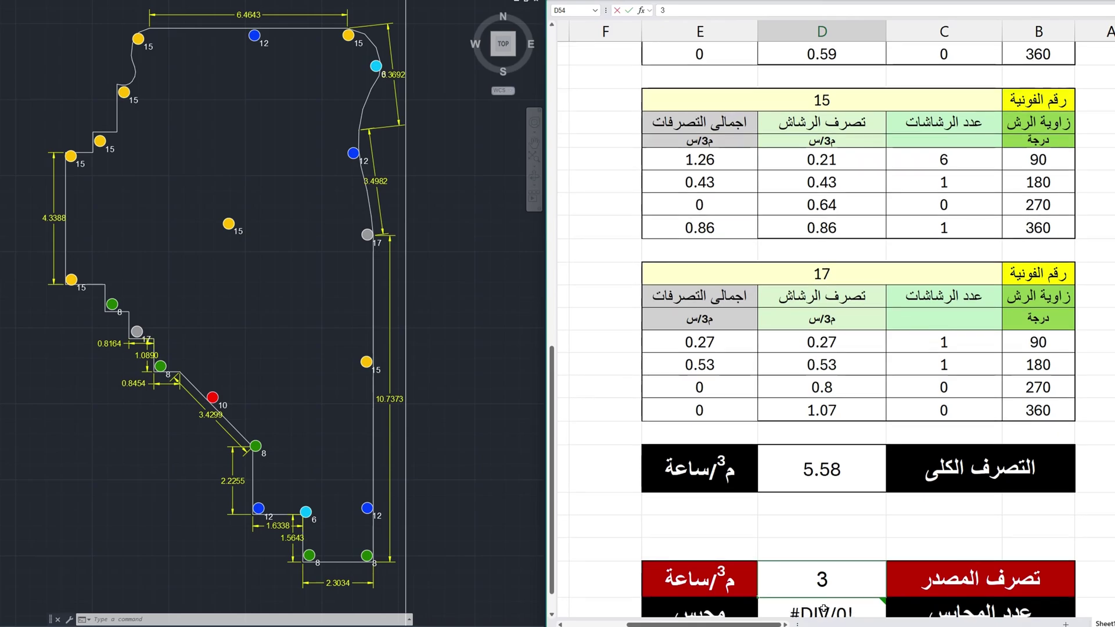
{"action": "left_click", "coordinate": [776, 539]}
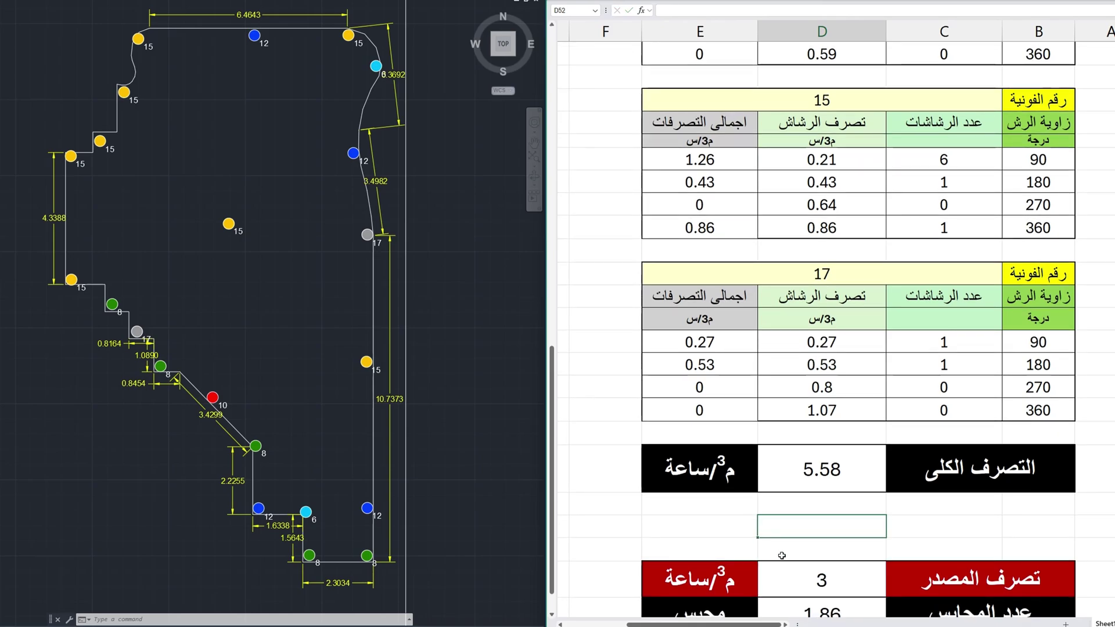
{"action": "scroll", "coordinate": [796, 586], "scroll_direction": "down", "scroll_amount": 1}
{"action": "scroll", "coordinate": [790, 554], "scroll_direction": "down", "scroll_amount": 1}
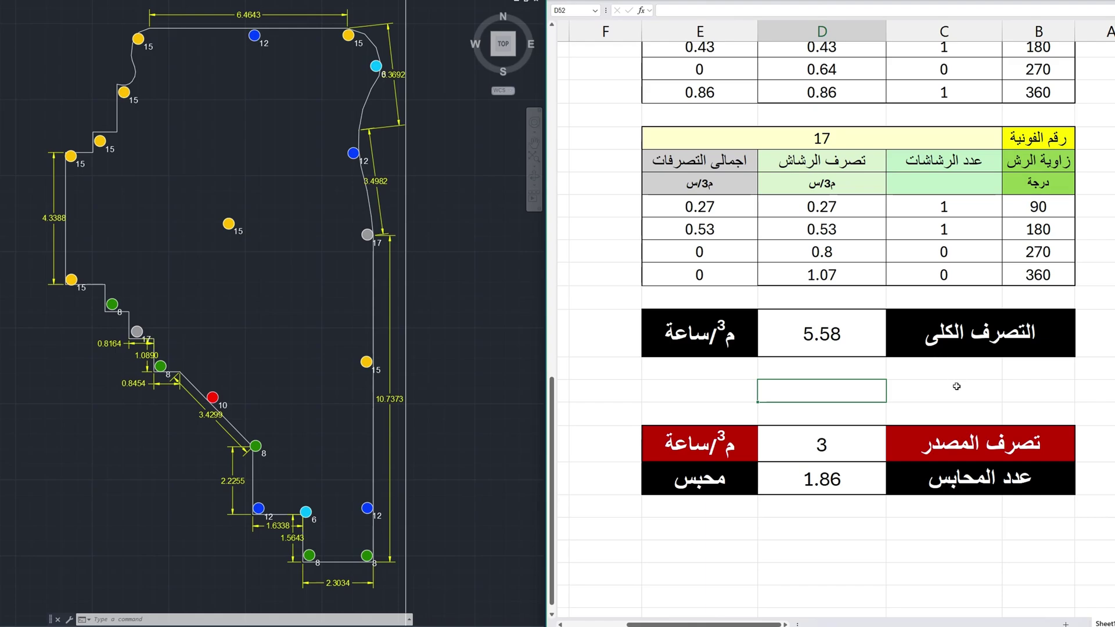
{"action": "left_click", "coordinate": [621, 592]}
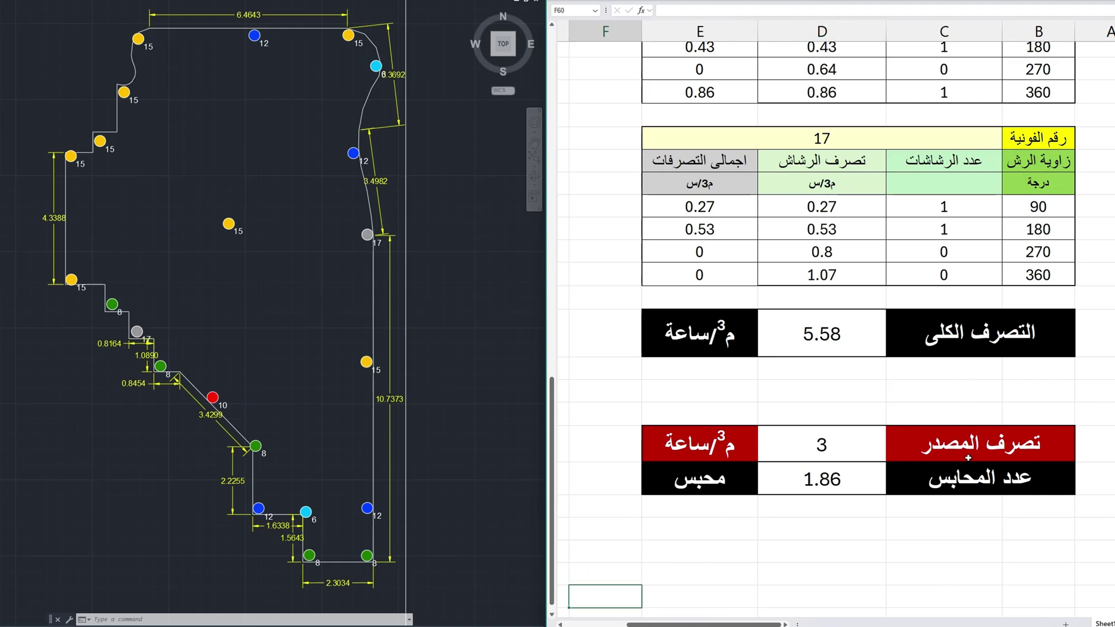